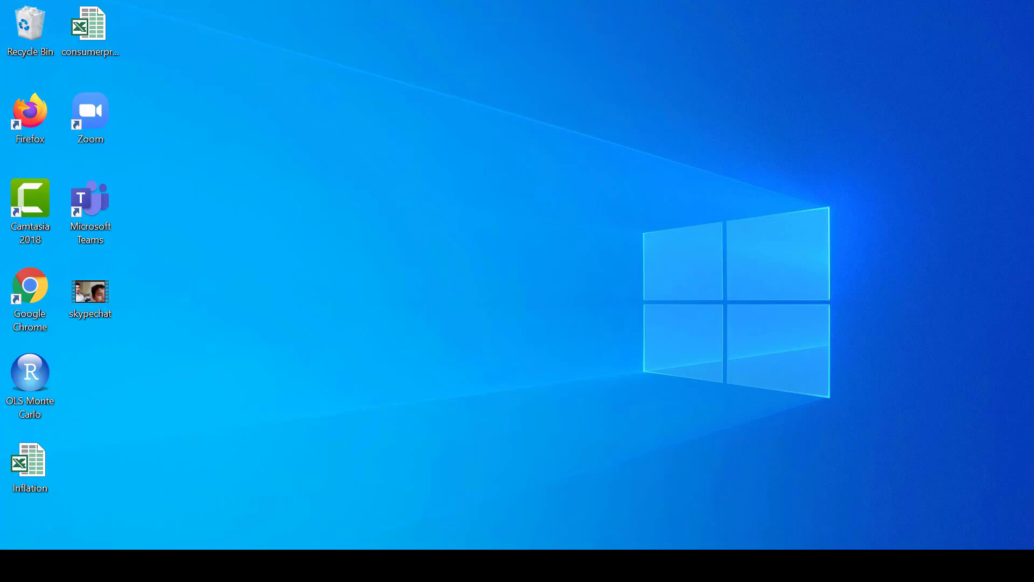
- Find and open the OneNote for Windows 10 app
{"action": "key", "text": "super+s"}
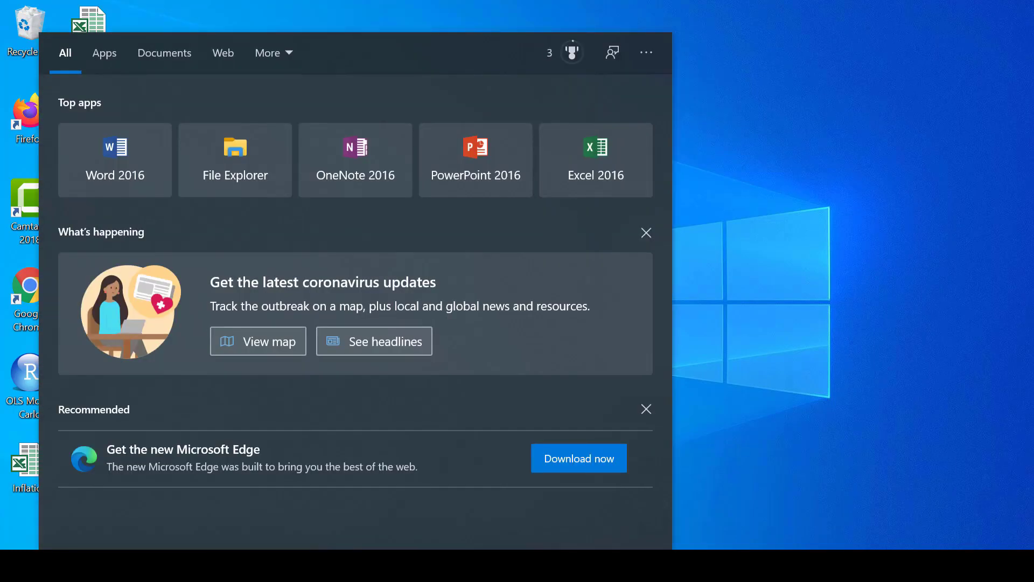
{"action": "type", "text": "onenote"}
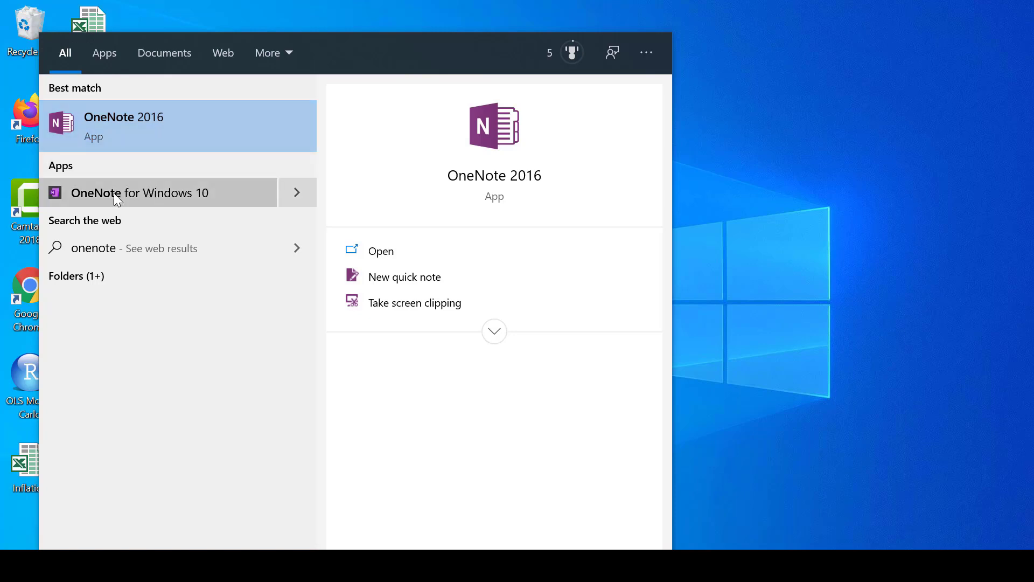
{"action": "left_click", "coordinate": [144, 195]}
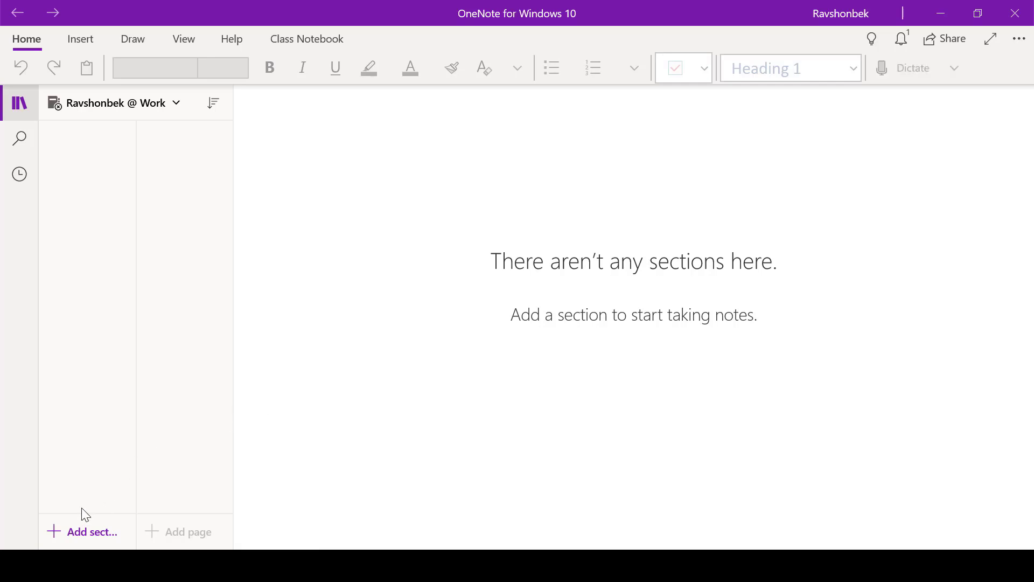
- Add a new section named "Slides" to the empty notebook
{"action": "left_click", "coordinate": [52, 533]}
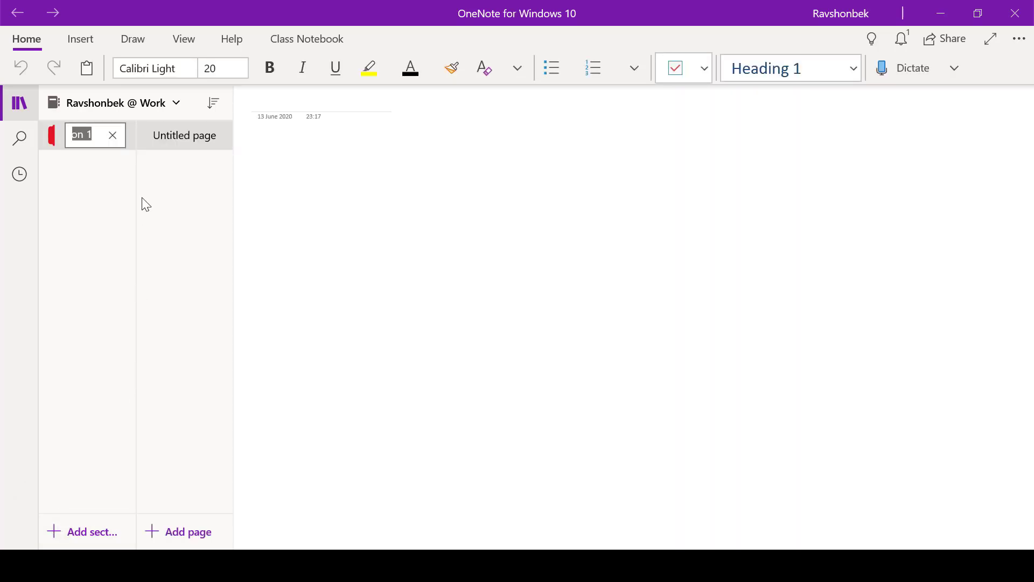
{"action": "type", "text": "Sli"}
{"action": "type", "text": "des"}
{"action": "key", "text": "Return"}
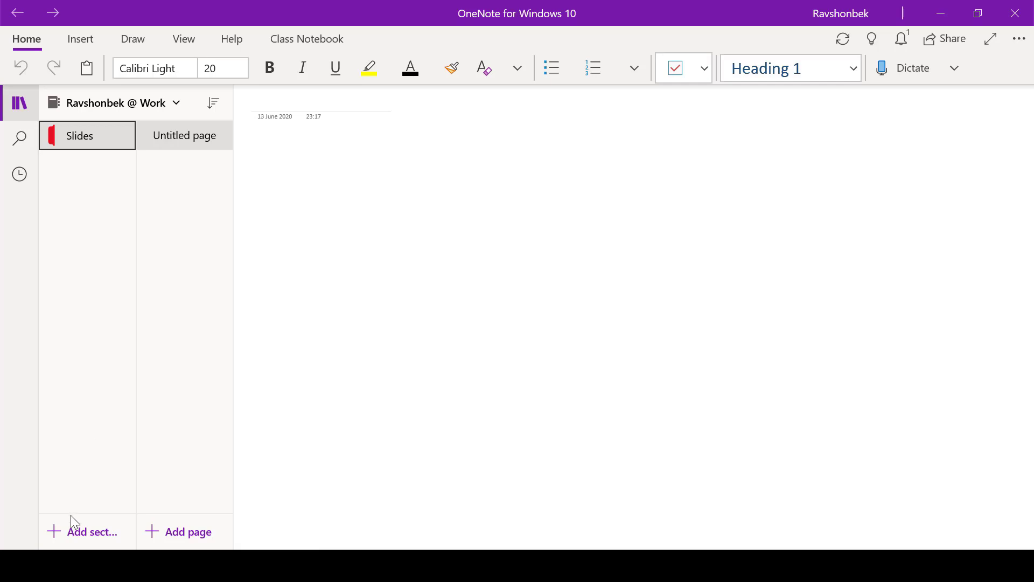
- Add a second section named "Whiteboard" to the notebook
{"action": "left_click", "coordinate": [52, 533]}
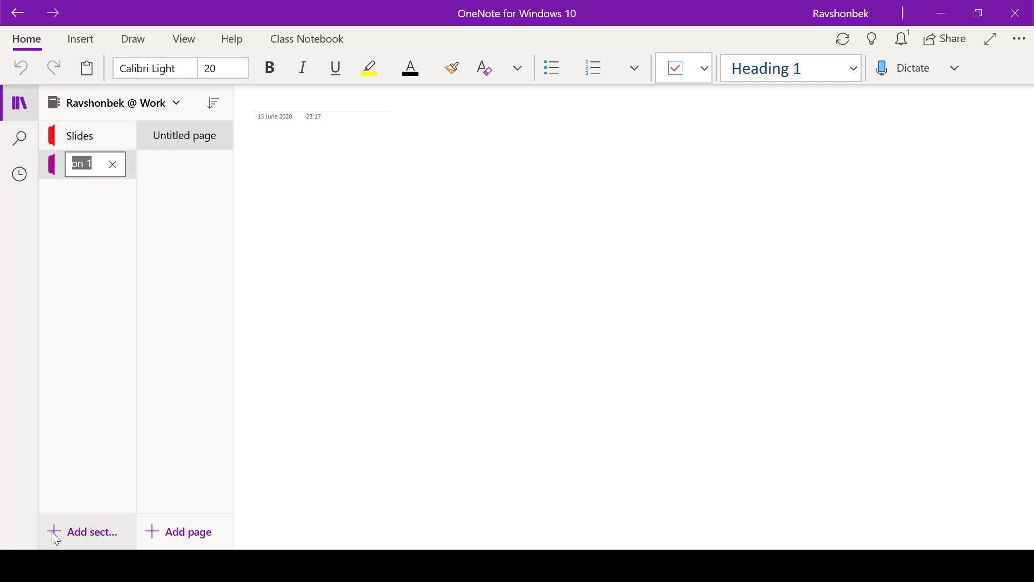
{"action": "type", "text": "White"}
{"action": "type", "text": "board"}
{"action": "key", "text": "Return"}
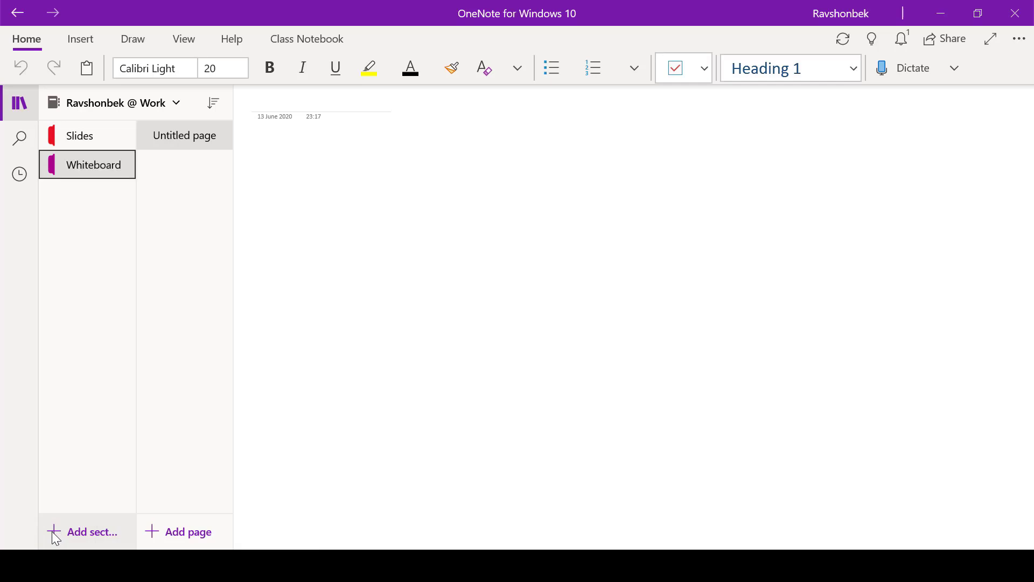
- Insert the PDF "Lecture 9 AD and AS" as a printout on the untitled page of the Slides section
{"action": "left_click", "coordinate": [95, 143]}
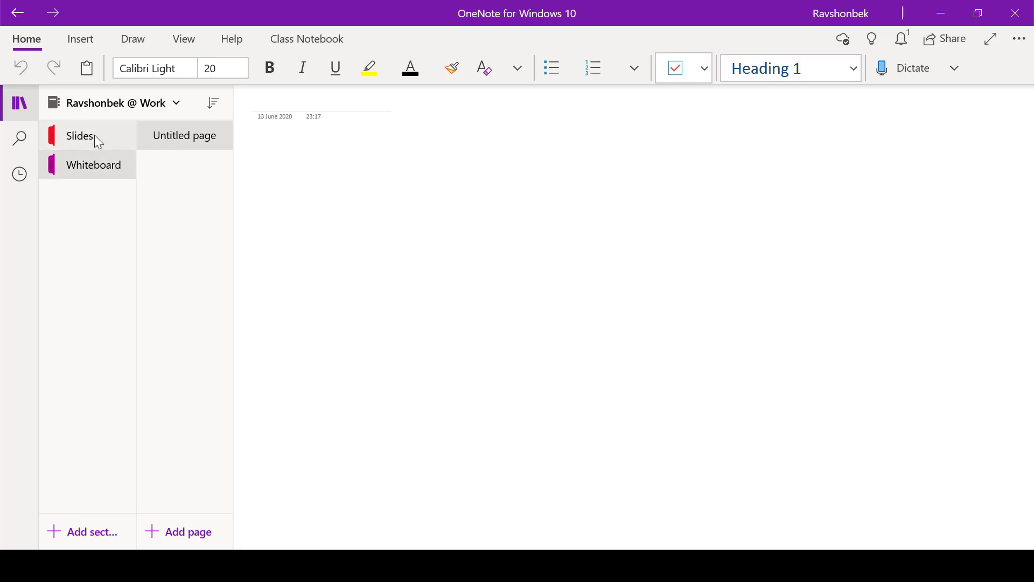
{"action": "left_click", "coordinate": [95, 135]}
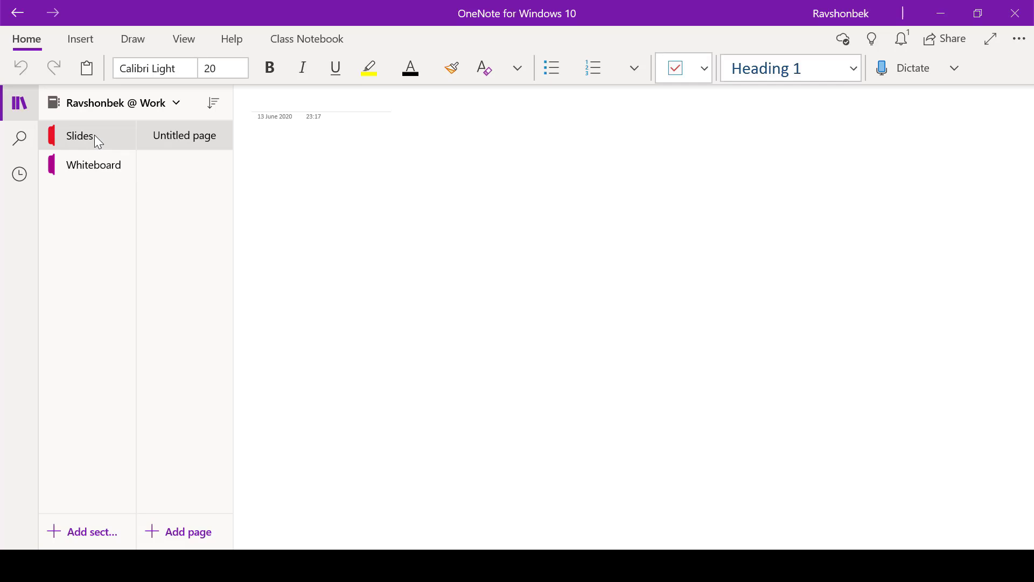
{"action": "left_click", "coordinate": [77, 166]}
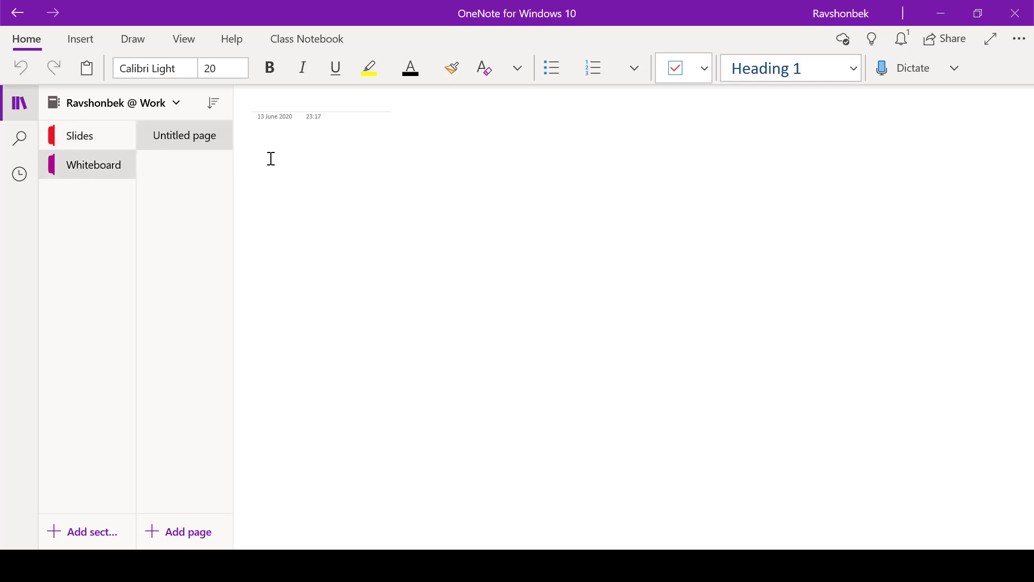
{"action": "left_click", "coordinate": [78, 135]}
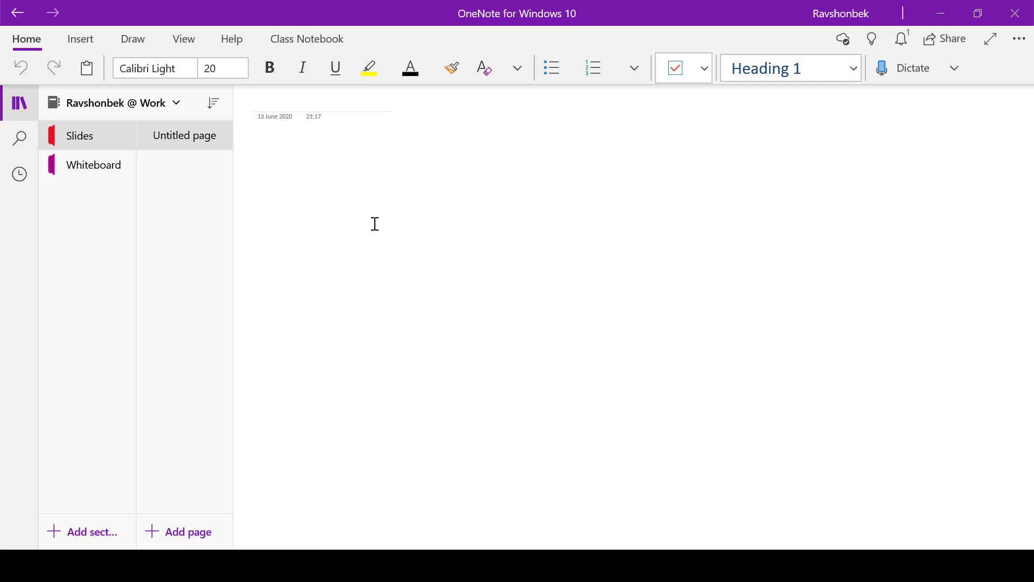
{"action": "left_click", "coordinate": [92, 48]}
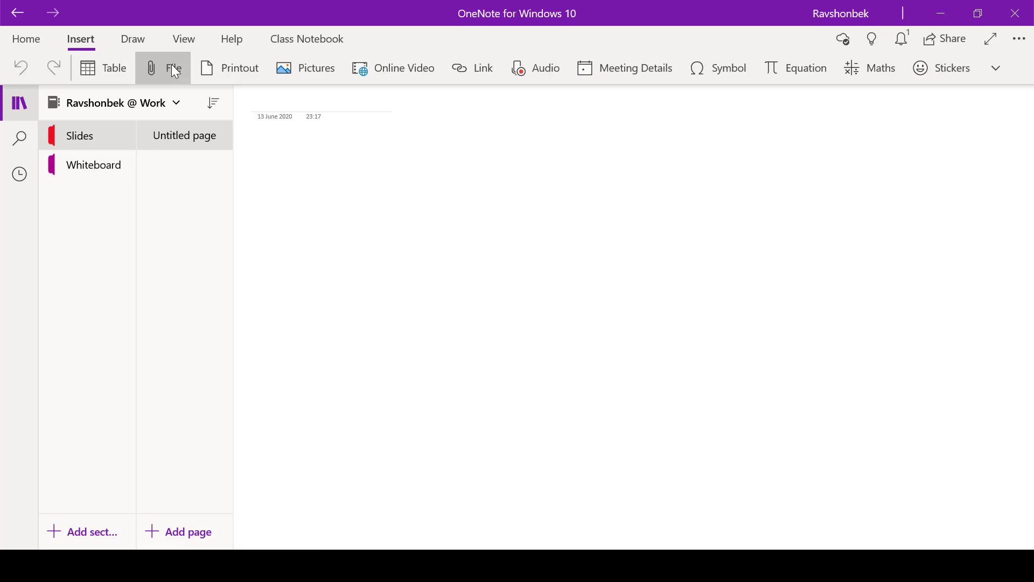
{"action": "left_click", "coordinate": [231, 69]}
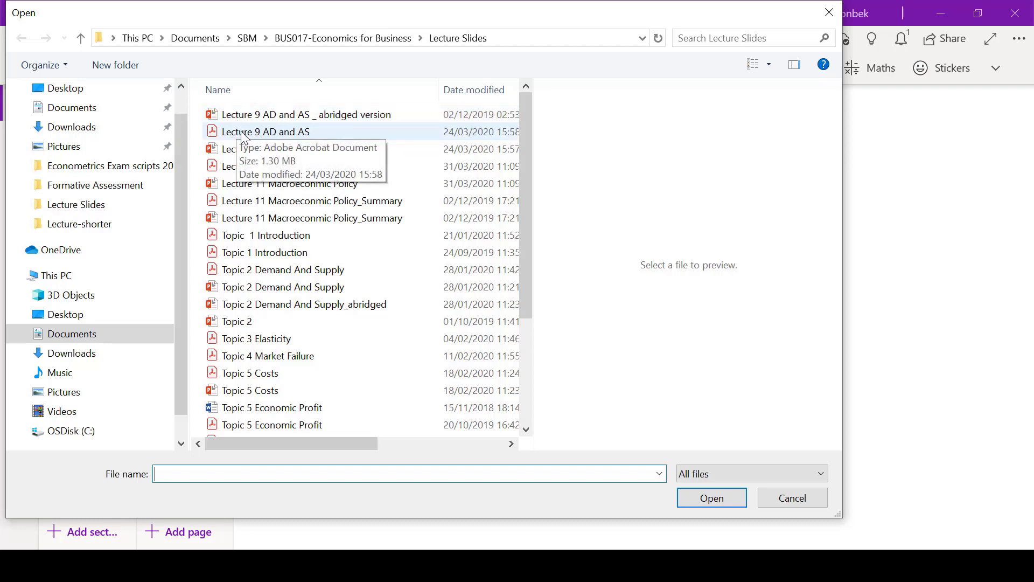
{"action": "left_click", "coordinate": [270, 135]}
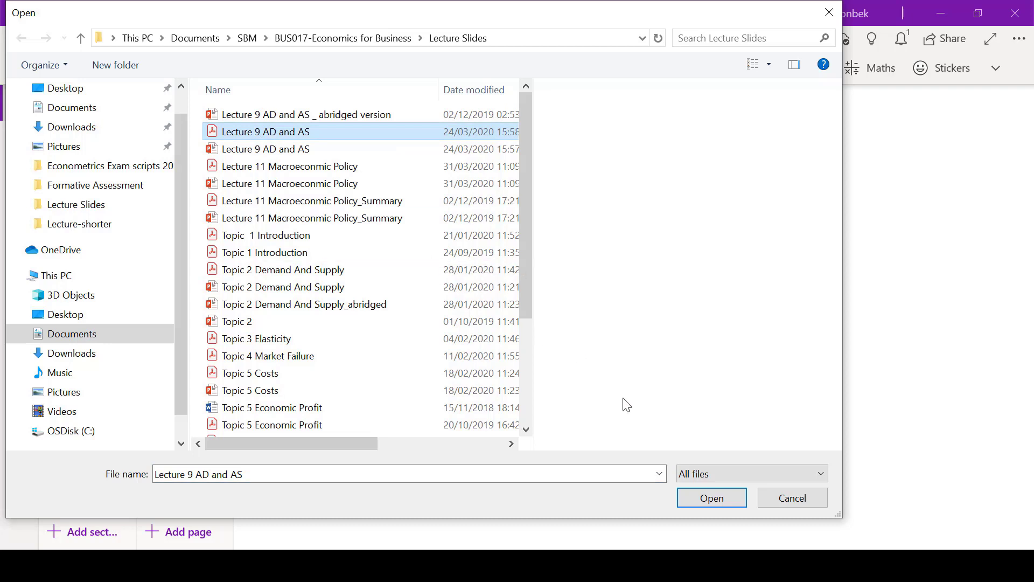
{"action": "left_click", "coordinate": [705, 499]}
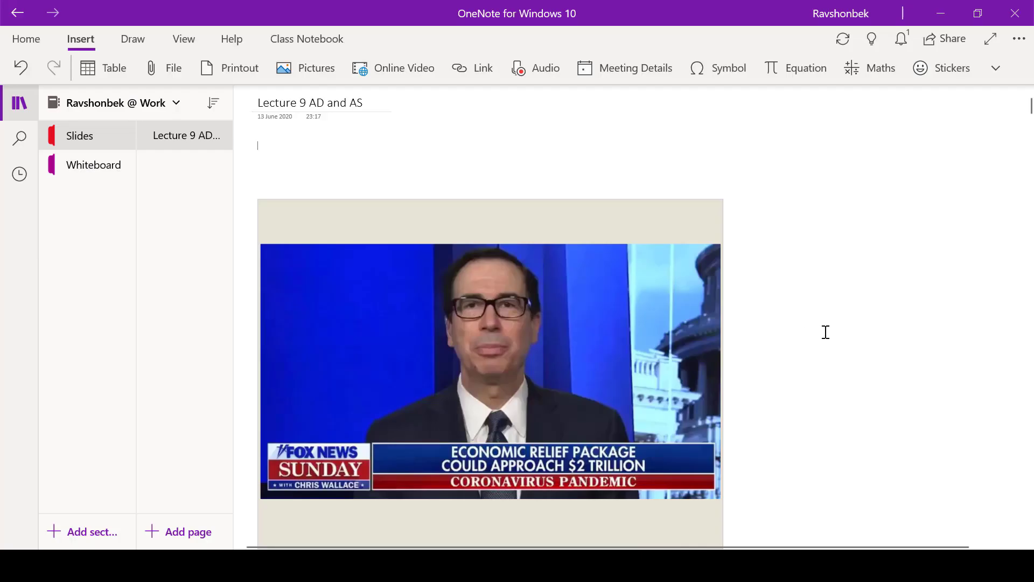
- Examine the first inserted slides, enlarging the page view two levels and reducing it again by two
{"action": "scroll", "coordinate": [825, 331], "scroll_direction": "down", "scroll_amount": 6}
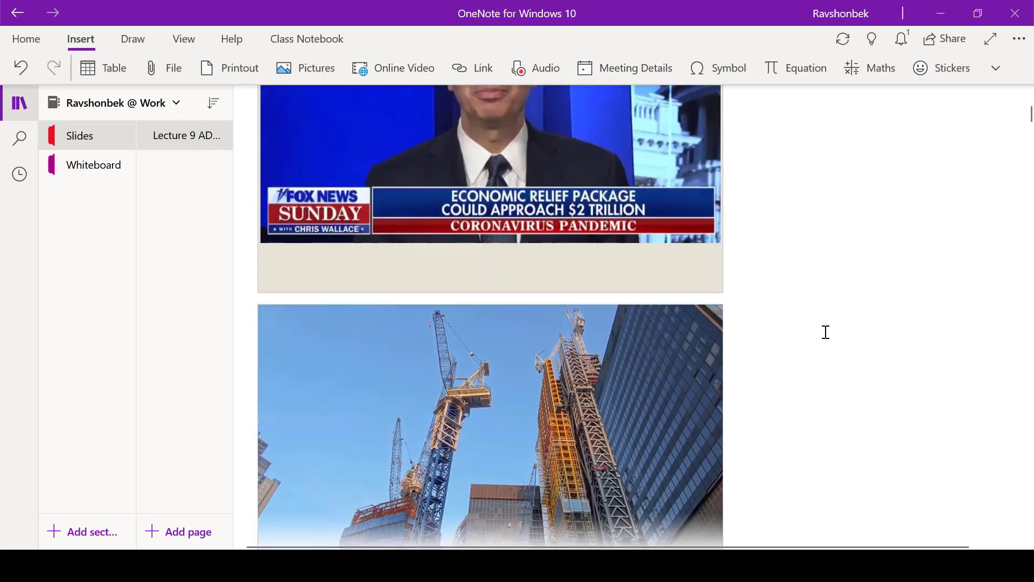
{"action": "scroll", "coordinate": [826, 332], "scroll_direction": "up", "scroll_amount": 6}
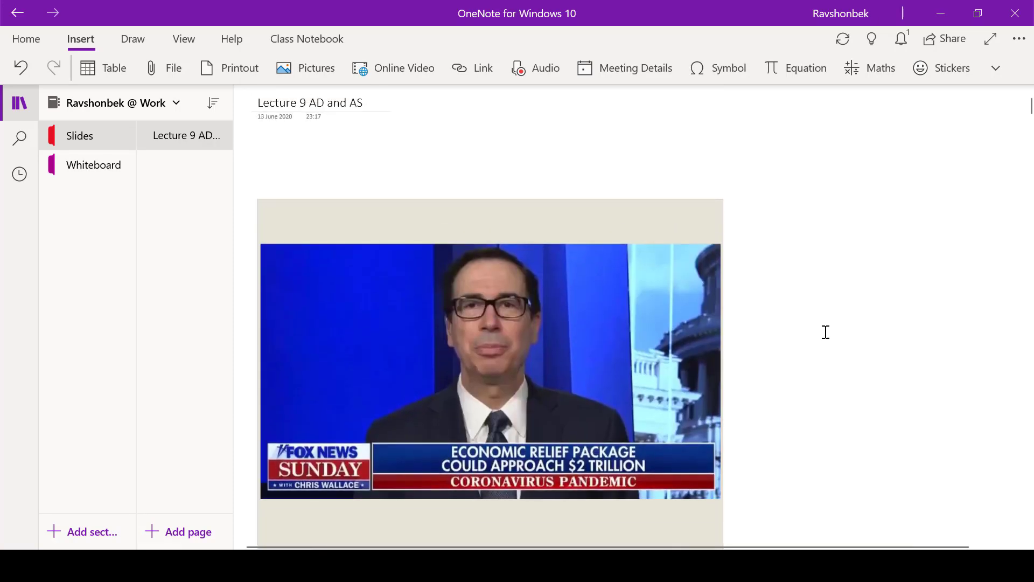
{"action": "scroll", "coordinate": [826, 332], "scroll_direction": "down", "scroll_amount": 2}
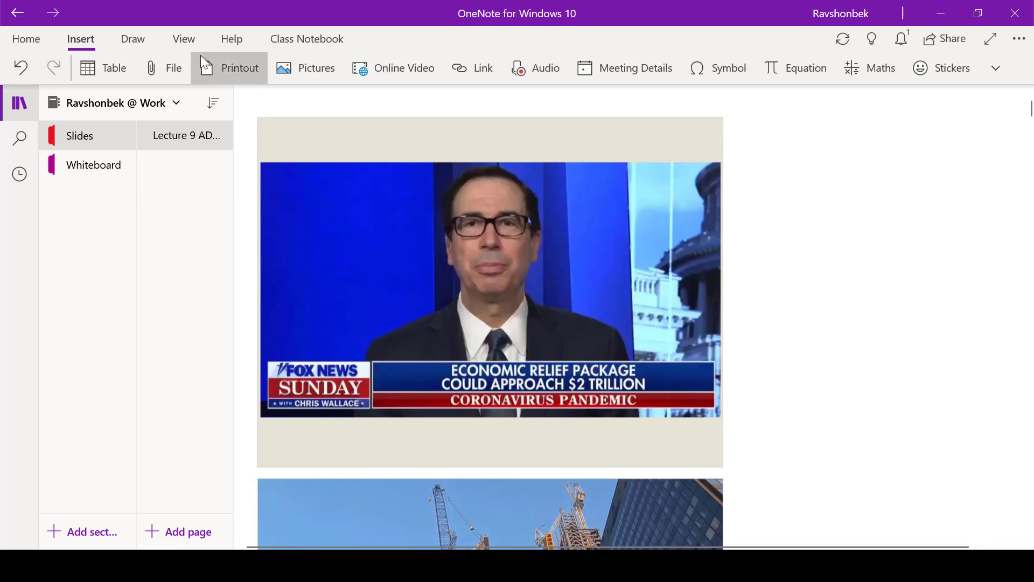
{"action": "left_click", "coordinate": [188, 40]}
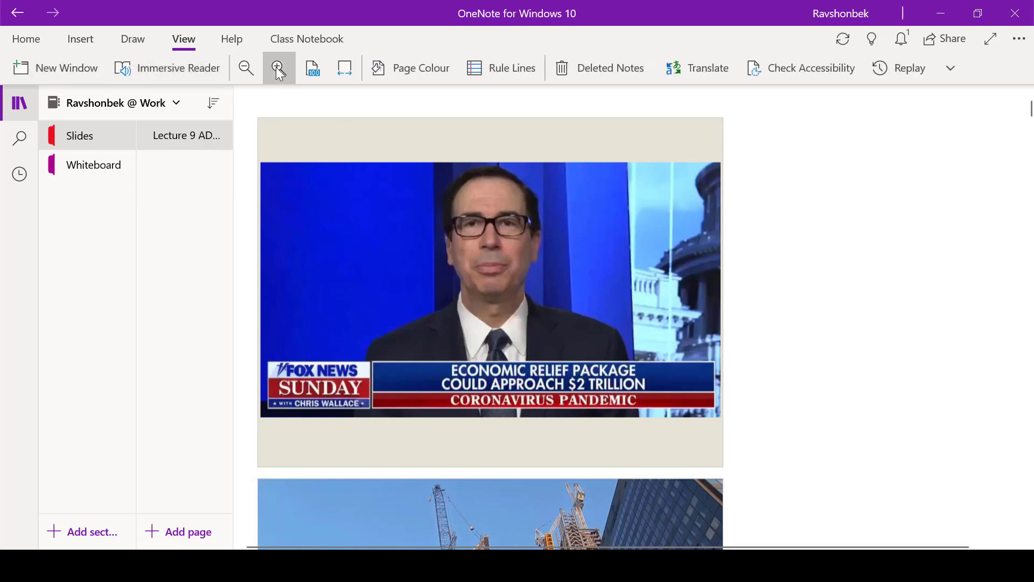
{"action": "left_click", "coordinate": [278, 71]}
{"action": "left_click", "coordinate": [278, 70]}
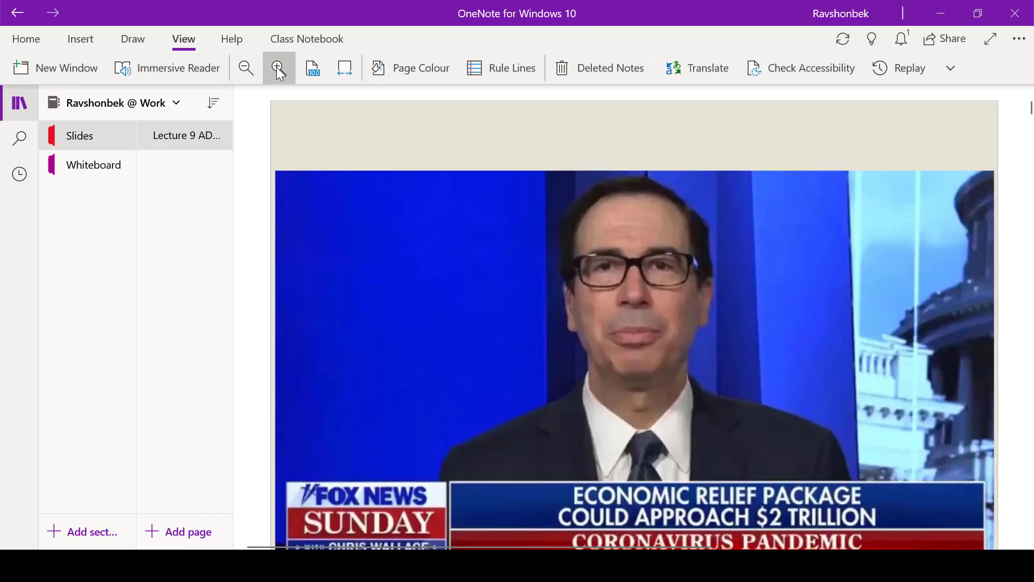
{"action": "left_click", "coordinate": [245, 72]}
{"action": "left_click", "coordinate": [245, 72]}
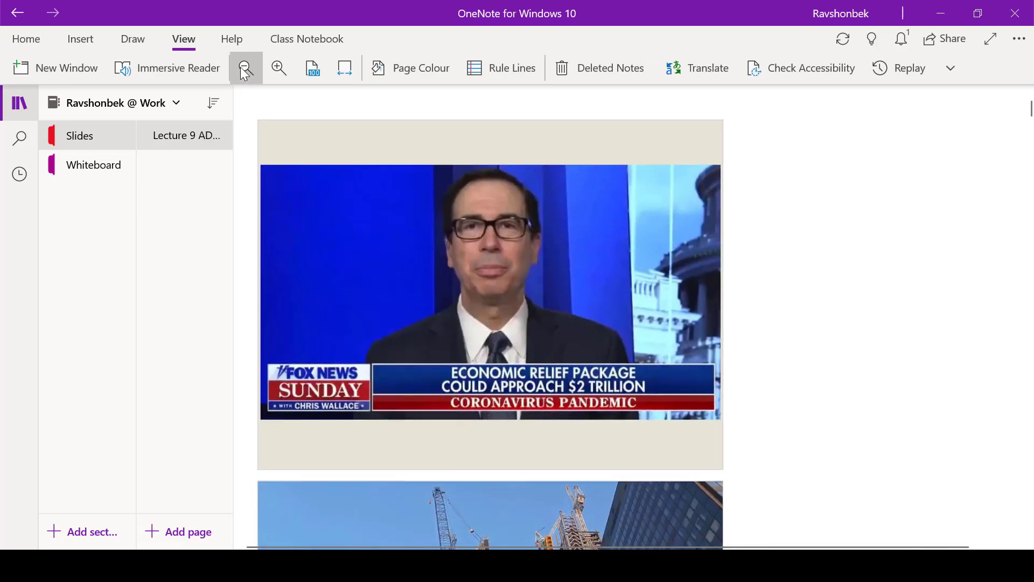
{"action": "left_click", "coordinate": [904, 375]}
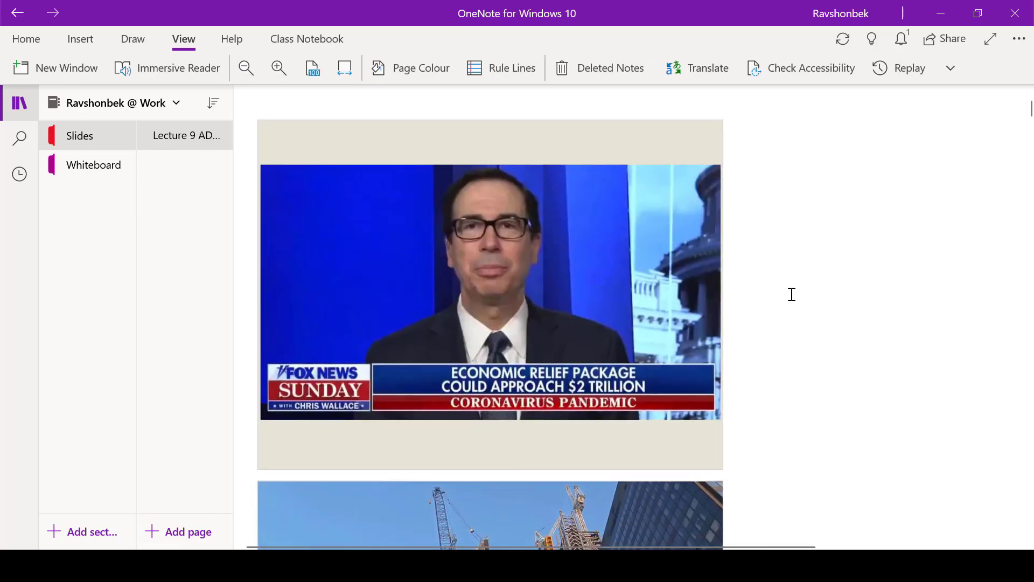
{"action": "scroll", "coordinate": [782, 262], "scroll_direction": "up", "scroll_amount": 3}
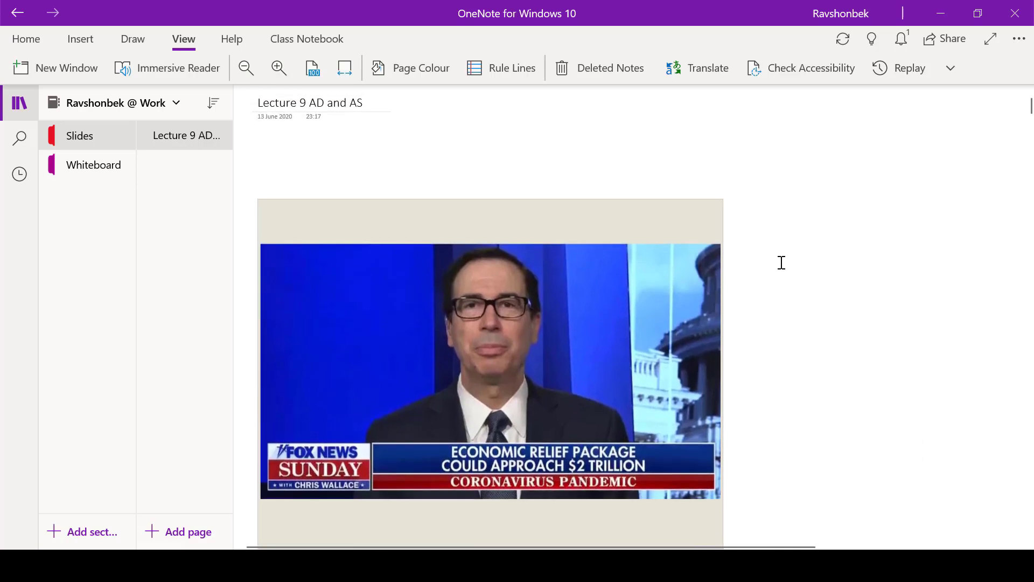
- Look through the lecture printout down to the slide on UK output and economic growth since 1850
{"action": "scroll", "coordinate": [781, 263], "scroll_direction": "down", "scroll_amount": 2}
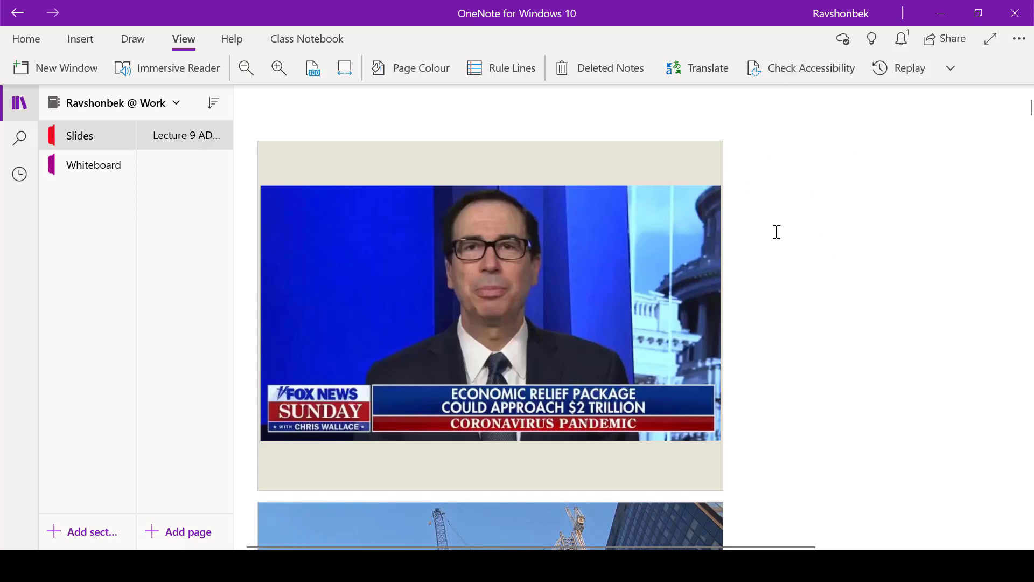
{"action": "scroll", "coordinate": [761, 273], "scroll_direction": "down", "scroll_amount": 2}
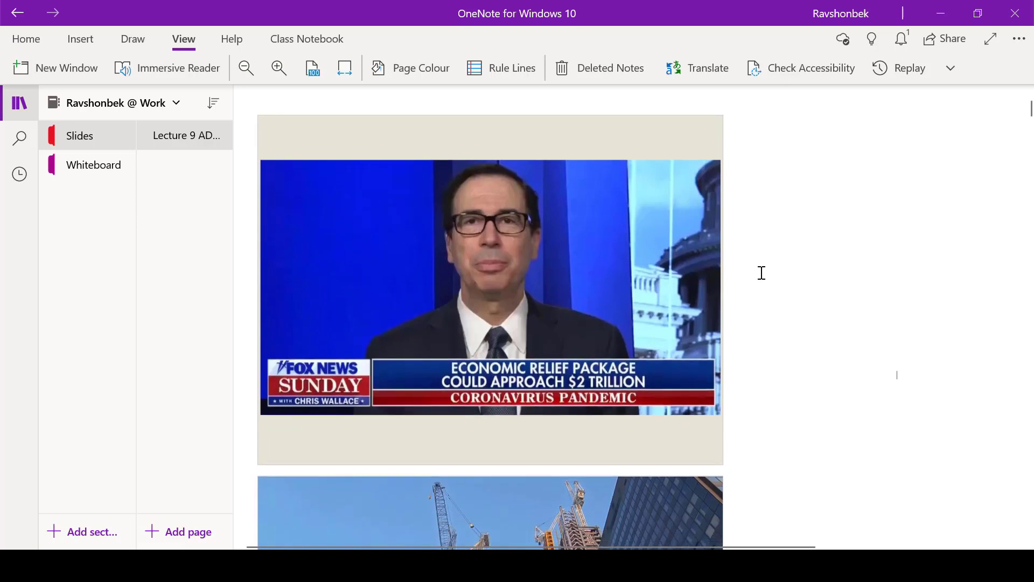
{"action": "scroll", "coordinate": [761, 272], "scroll_direction": "up", "scroll_amount": 2}
{"action": "scroll", "coordinate": [695, 138], "scroll_direction": "up", "scroll_amount": 2}
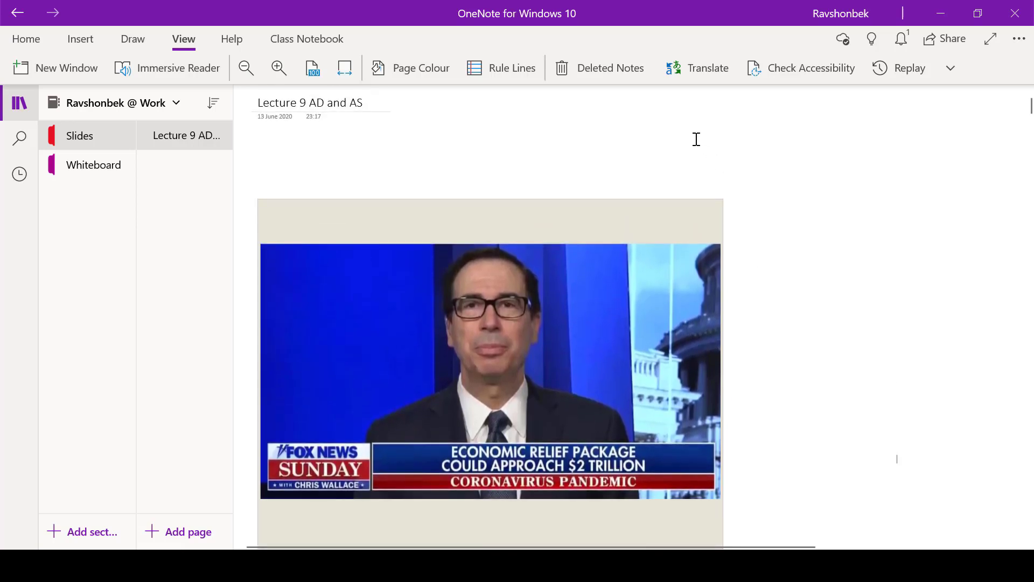
{"action": "scroll", "coordinate": [780, 289], "scroll_direction": "down", "scroll_amount": 2}
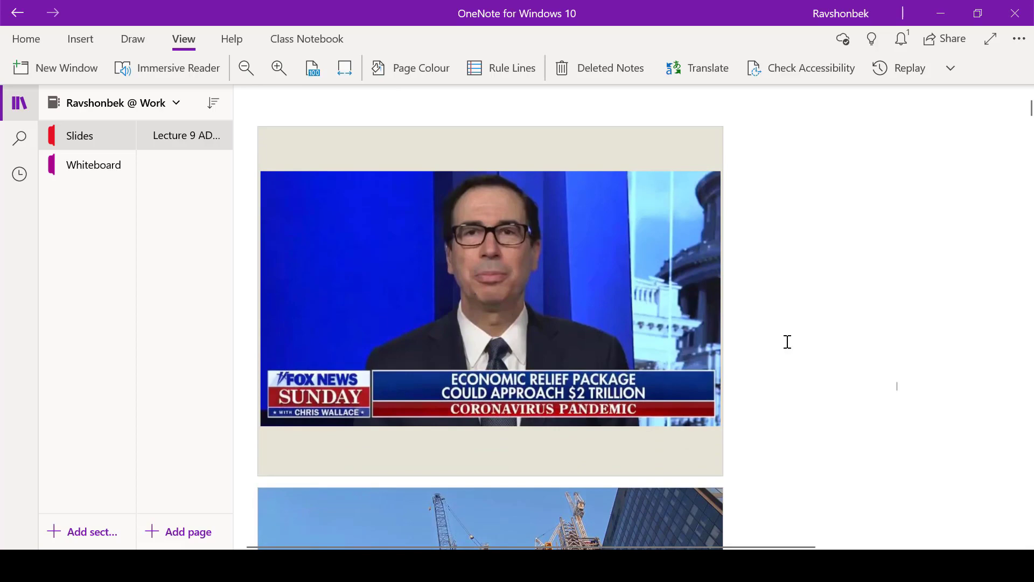
{"action": "scroll", "coordinate": [786, 342], "scroll_direction": "down", "scroll_amount": 8}
{"action": "scroll", "coordinate": [788, 341], "scroll_direction": "down", "scroll_amount": 12}
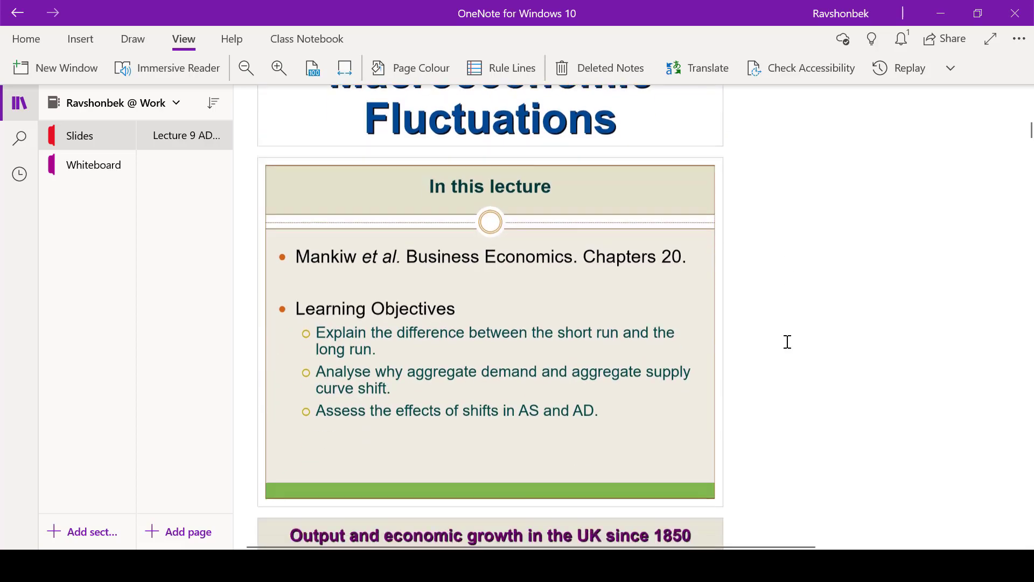
{"action": "scroll", "coordinate": [787, 342], "scroll_direction": "up", "scroll_amount": 1}
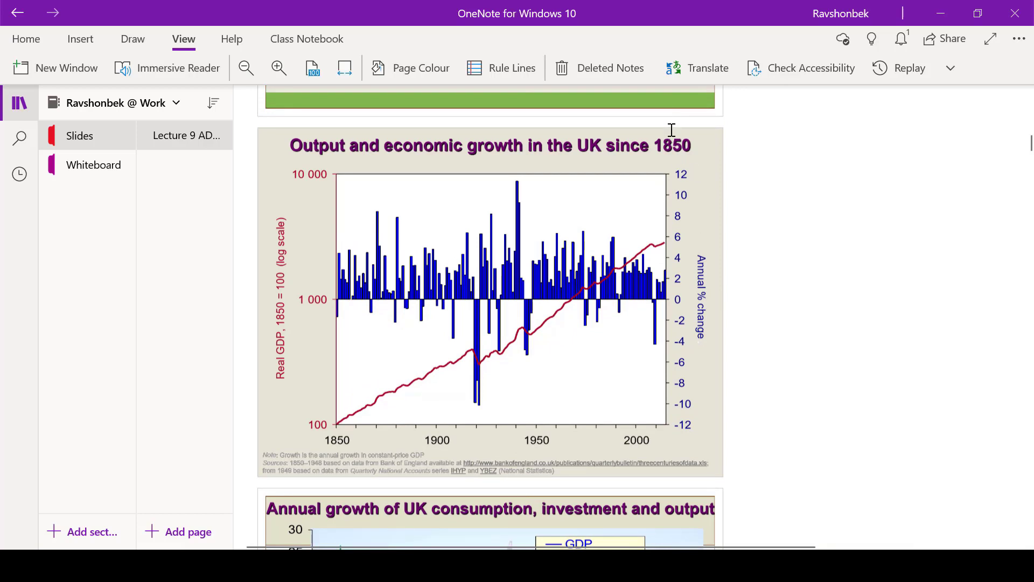
- Insert extra vertical space above the "Output and economic growth in the UK since 1850" slide
{"action": "left_click", "coordinate": [133, 42]}
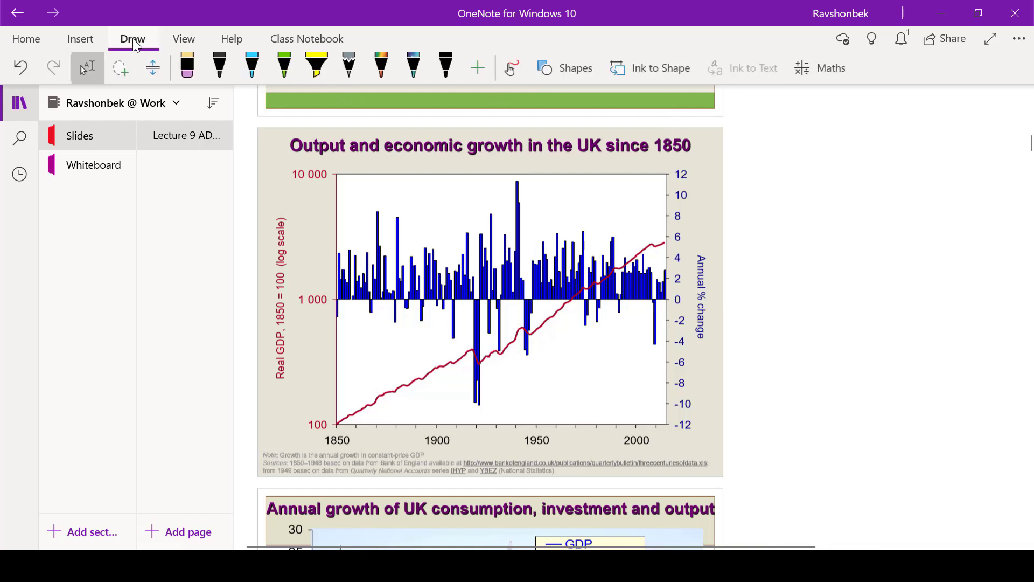
{"action": "left_click", "coordinate": [155, 75]}
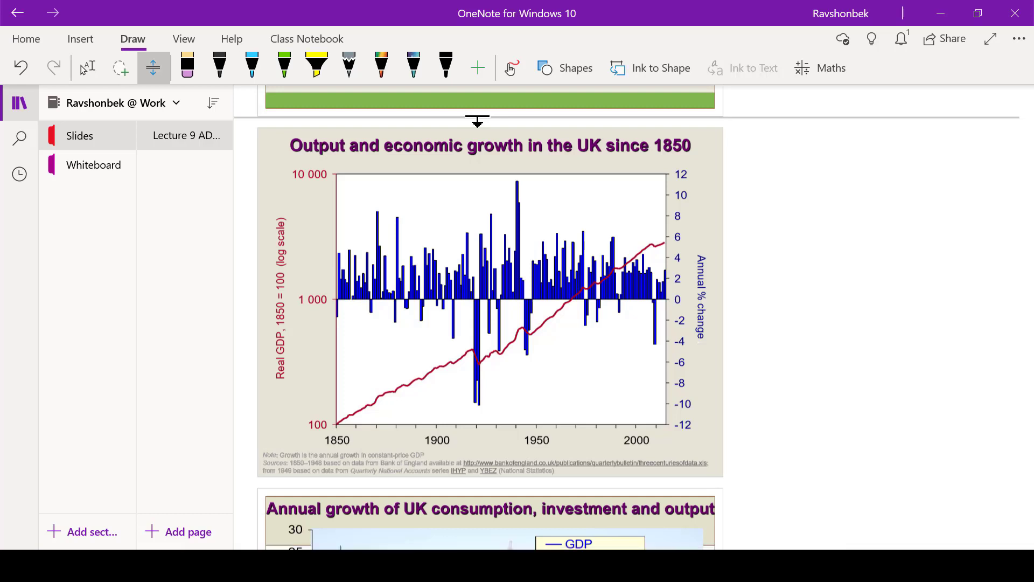
{"action": "left_click_drag", "start_coordinate": [477, 120], "coordinate": [484, 216]}
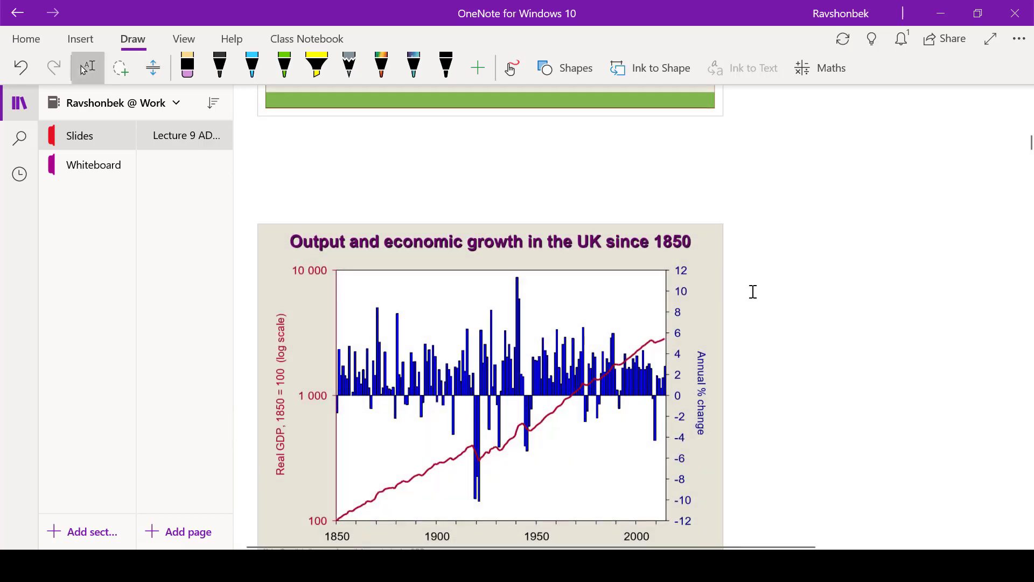
- Insert extra vertical space between the UK output and economic growth slide and the "Annual growth of UK consumption, investment and output" slide
{"action": "scroll", "coordinate": [751, 286], "scroll_direction": "down", "scroll_amount": 3}
{"action": "scroll", "coordinate": [752, 291], "scroll_direction": "down", "scroll_amount": 2}
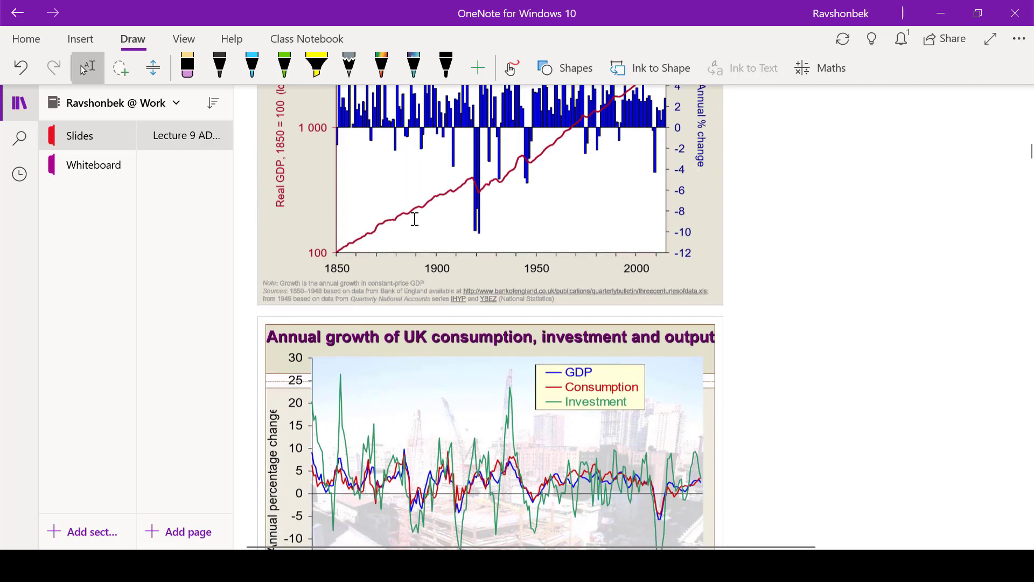
{"action": "left_click", "coordinate": [153, 72]}
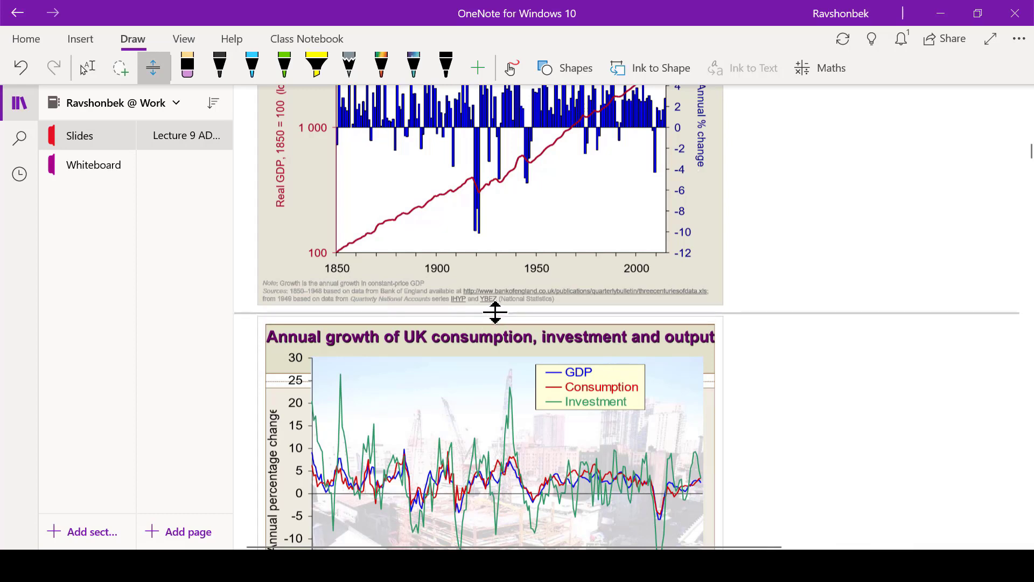
{"action": "left_click_drag", "start_coordinate": [496, 312], "coordinate": [501, 431]}
{"action": "scroll", "coordinate": [718, 362], "scroll_direction": "up", "scroll_amount": 3}
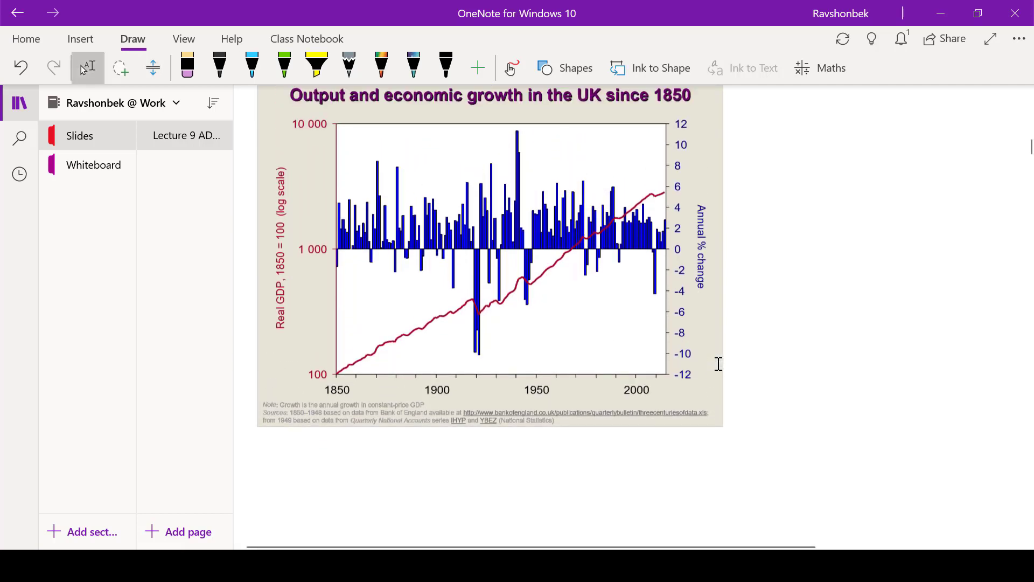
- Handwrite a list numbered 1) to 3) in black ink beside the "Output and economic growth in the UK since 1850" slide, with dashes as placeholder text
{"action": "scroll", "coordinate": [718, 363], "scroll_direction": "up", "scroll_amount": 2}
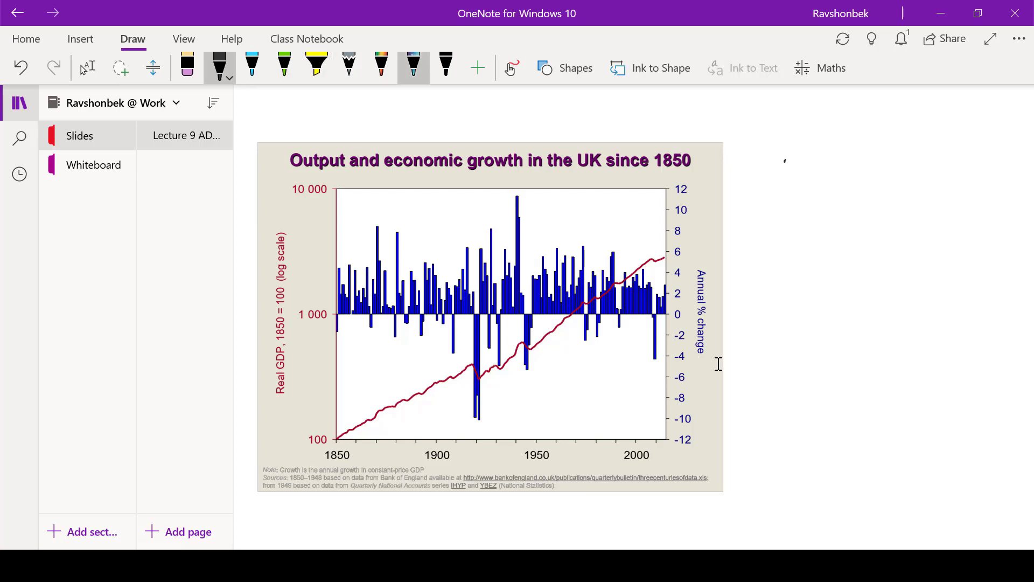
{"action": "left_click", "coordinate": [446, 67]}
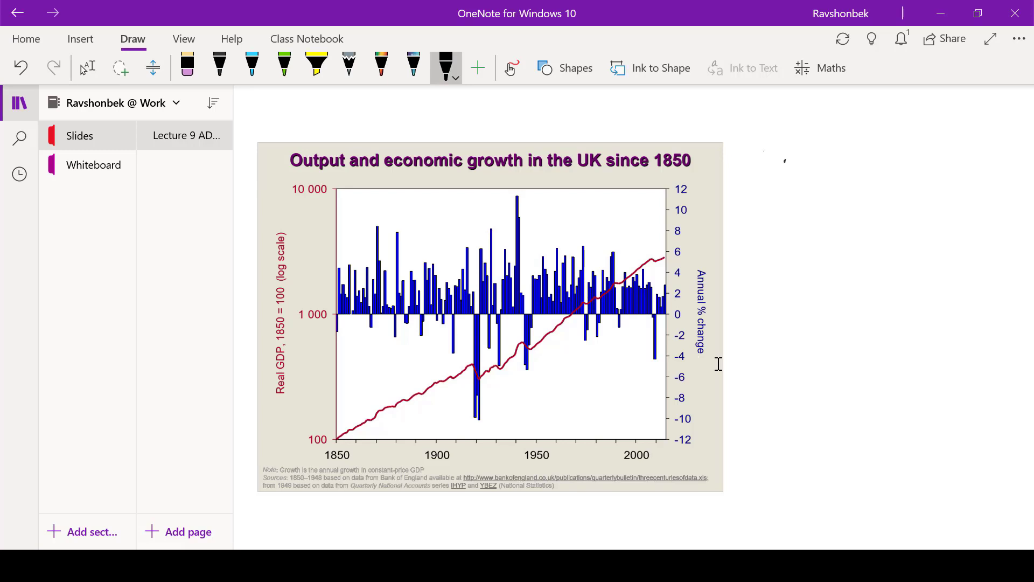
{"action": "mouse_move", "coordinate": [764, 151]}
{"action": "left_mouse_down"}
{"action": "mouse_move", "coordinate": [769, 181]}
{"action": "mouse_move", "coordinate": [827, 154]}
{"action": "mouse_move", "coordinate": [898, 155]}
{"action": "left_mouse_up"}
{"action": "left_click_drag", "start_coordinate": [906, 156], "coordinate": [967, 158]}
{"action": "left_click_drag", "start_coordinate": [761, 198], "coordinate": [771, 223]}
{"action": "mouse_move", "coordinate": [776, 182]}
{"action": "left_mouse_down"}
{"action": "mouse_move", "coordinate": [775, 232]}
{"action": "mouse_move", "coordinate": [838, 203]}
{"action": "left_mouse_up"}
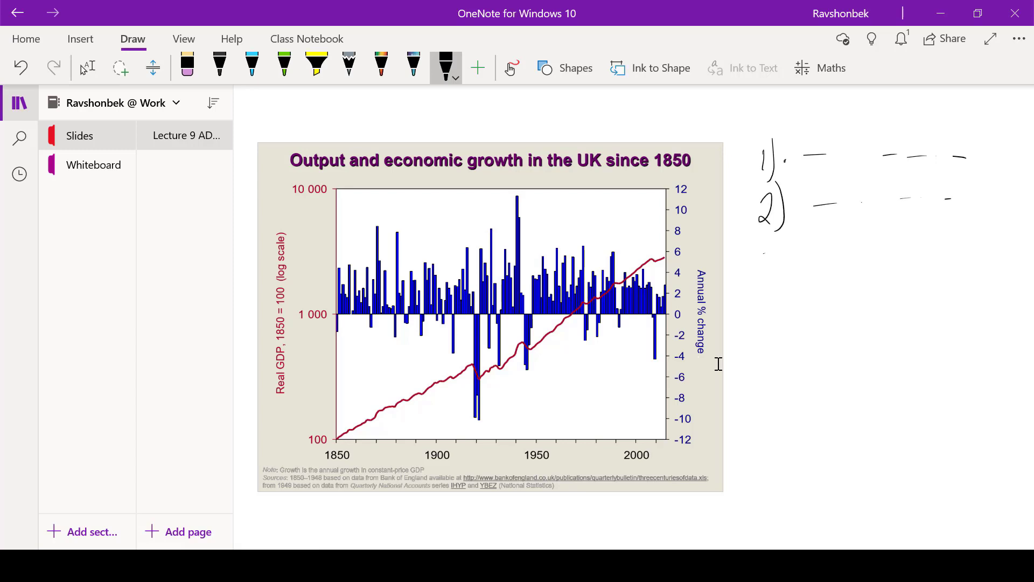
{"action": "left_click_drag", "start_coordinate": [757, 250], "coordinate": [754, 280]}
{"action": "left_click_drag", "start_coordinate": [783, 237], "coordinate": [785, 279]}
{"action": "left_click", "coordinate": [818, 254]}
{"action": "left_click_drag", "start_coordinate": [850, 254], "coordinate": [866, 253]}
- Circle the output drops around 1920 and 1945 on the UK growth chart, and shrink the slide image slightly
{"action": "mouse_move", "coordinate": [491, 355]}
{"action": "left_mouse_down"}
{"action": "mouse_move", "coordinate": [500, 393]}
{"action": "mouse_move", "coordinate": [490, 346]}
{"action": "mouse_move", "coordinate": [524, 371]}
{"action": "mouse_move", "coordinate": [513, 340]}
{"action": "left_mouse_up"}
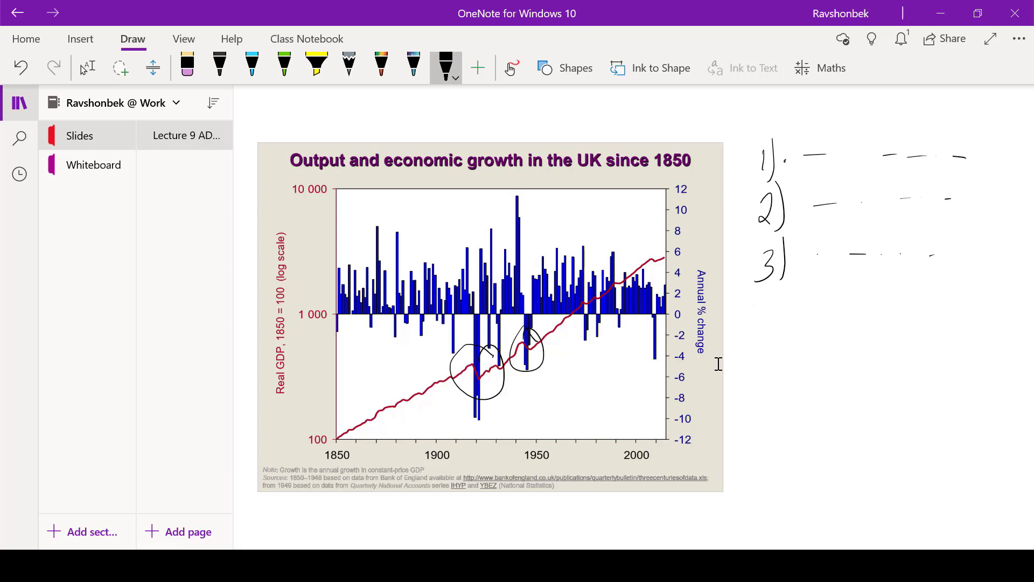
{"action": "left_click", "coordinate": [717, 365]}
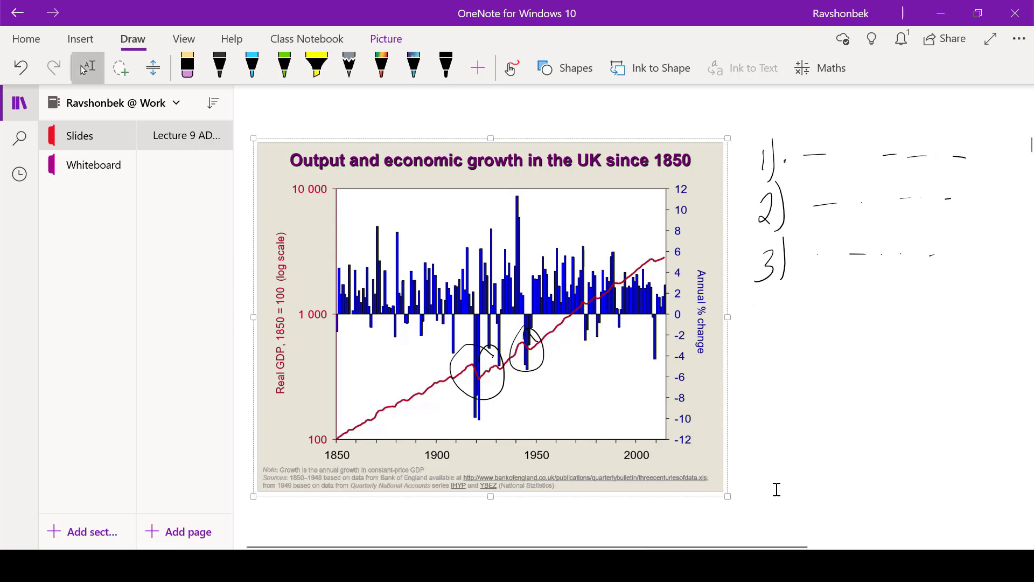
{"action": "mouse_move", "coordinate": [728, 495]}
{"action": "left_mouse_down"}
{"action": "mouse_move", "coordinate": [775, 517]}
{"action": "mouse_move", "coordinate": [634, 408]}
{"action": "mouse_move", "coordinate": [734, 490]}
{"action": "mouse_move", "coordinate": [669, 450]}
{"action": "mouse_move", "coordinate": [776, 512]}
{"action": "mouse_move", "coordinate": [739, 481]}
{"action": "mouse_move", "coordinate": [781, 499]}
{"action": "mouse_move", "coordinate": [656, 420]}
{"action": "mouse_move", "coordinate": [726, 470]}
{"action": "left_mouse_up"}
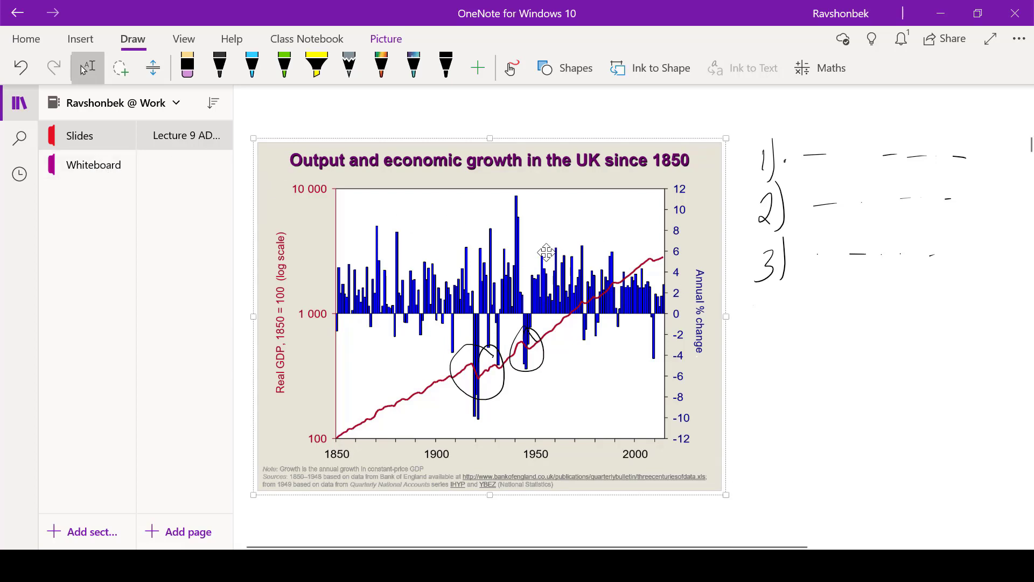
- Handwrite the equation Qs = Qd in black ink near the top of the untitled page in the Whiteboard section
{"action": "left_click", "coordinate": [98, 174]}
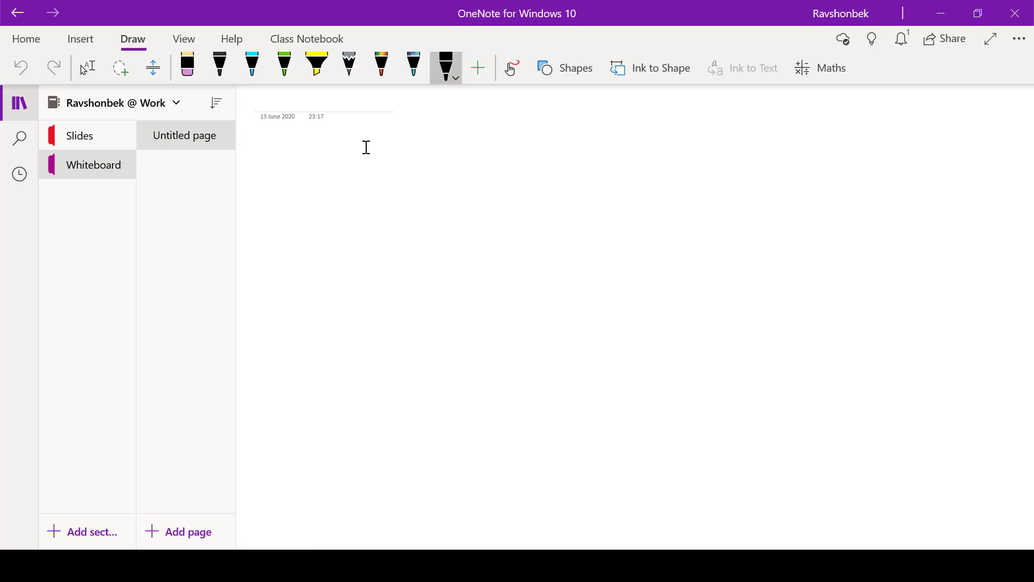
{"action": "mouse_move", "coordinate": [360, 141]}
{"action": "left_mouse_down"}
{"action": "mouse_move", "coordinate": [364, 187]}
{"action": "mouse_move", "coordinate": [389, 180]}
{"action": "mouse_move", "coordinate": [374, 190]}
{"action": "left_mouse_up"}
{"action": "left_click_drag", "start_coordinate": [428, 156], "coordinate": [504, 192]}
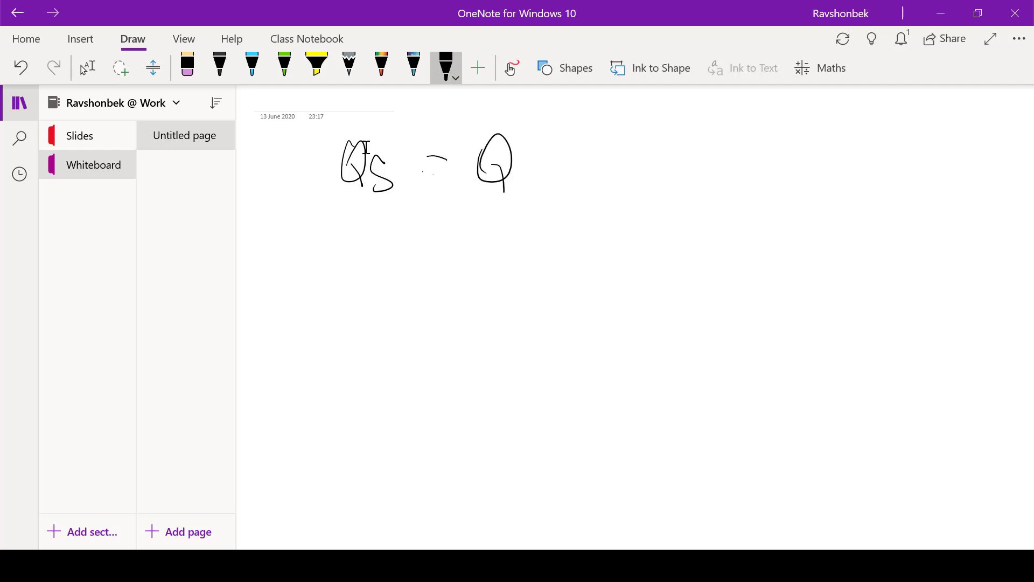
{"action": "left_click_drag", "start_coordinate": [430, 175], "coordinate": [454, 177]}
{"action": "left_click_drag", "start_coordinate": [527, 154], "coordinate": [527, 189]}
{"action": "left_click_drag", "start_coordinate": [524, 177], "coordinate": [534, 188]}
- Sketch a supply and demand graph below the equation, with two axes and two crossing curves
{"action": "mouse_move", "coordinate": [386, 216]}
{"action": "left_mouse_down"}
{"action": "mouse_move", "coordinate": [463, 425]}
{"action": "mouse_move", "coordinate": [604, 423]}
{"action": "left_mouse_up"}
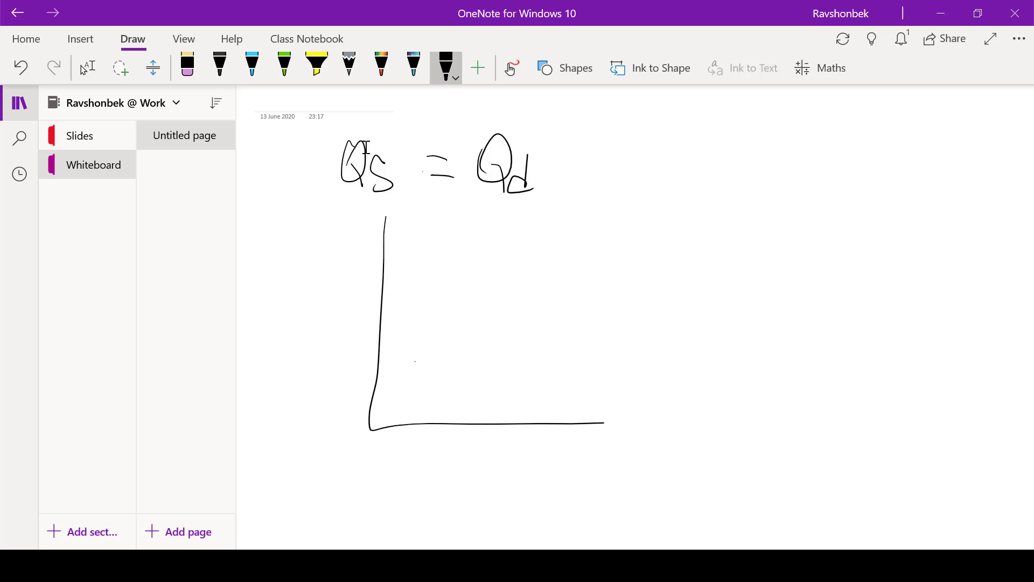
{"action": "left_click_drag", "start_coordinate": [415, 361], "coordinate": [638, 278]}
{"action": "left_click_drag", "start_coordinate": [438, 250], "coordinate": [523, 360]}
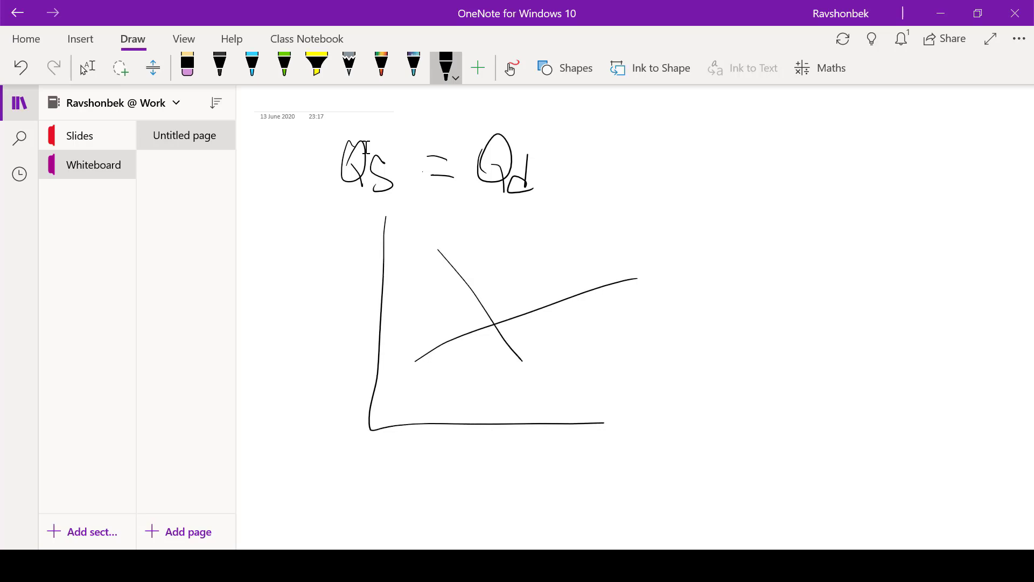
{"action": "key", "text": "Escape"}
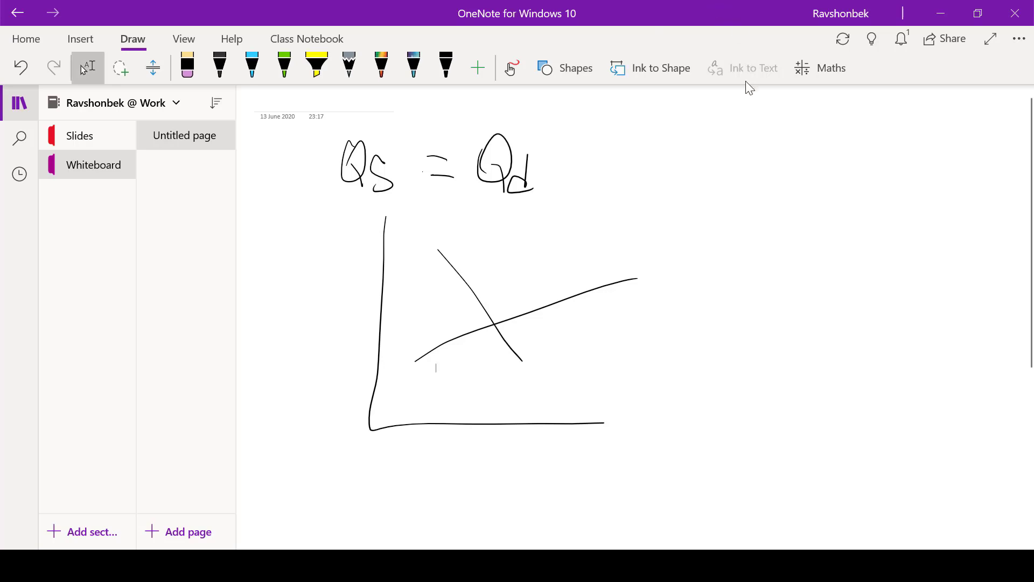
- Insert a vertical straight line shape beside the hand-drawn supply and demand graph
{"action": "left_click", "coordinate": [590, 77]}
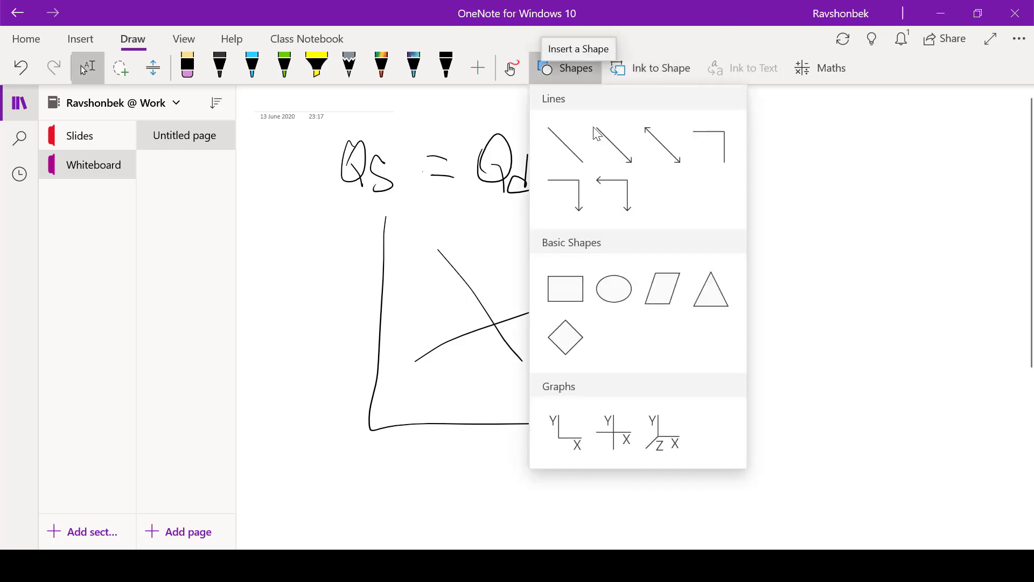
{"action": "left_click", "coordinate": [584, 160]}
{"action": "mouse_move", "coordinate": [714, 176]}
{"action": "left_mouse_down"}
{"action": "mouse_move", "coordinate": [734, 286]}
{"action": "mouse_move", "coordinate": [717, 398]}
{"action": "left_mouse_up"}
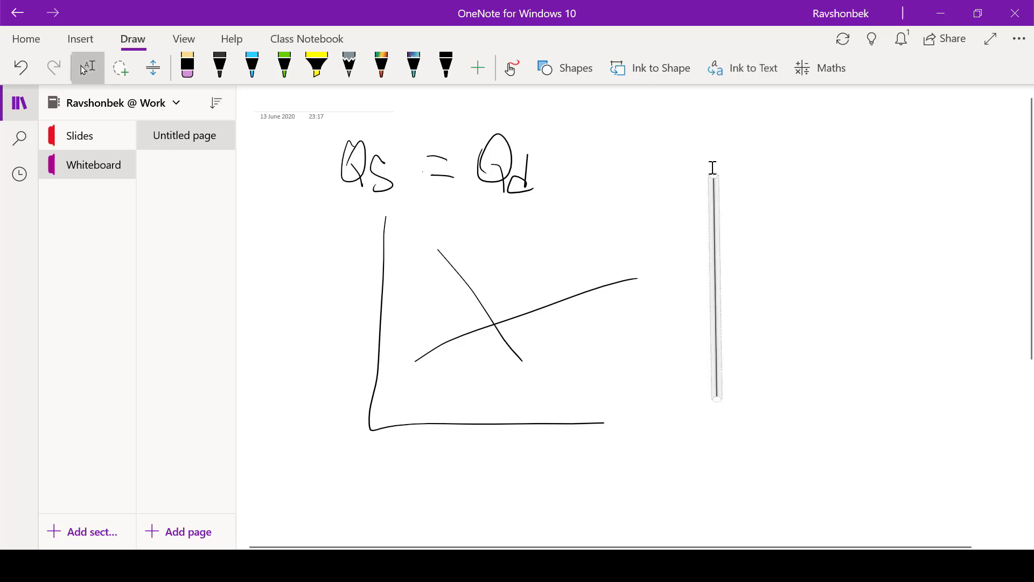
- Check how the Maths tool interprets the vertical line, without converting it
{"action": "left_click", "coordinate": [829, 69]}
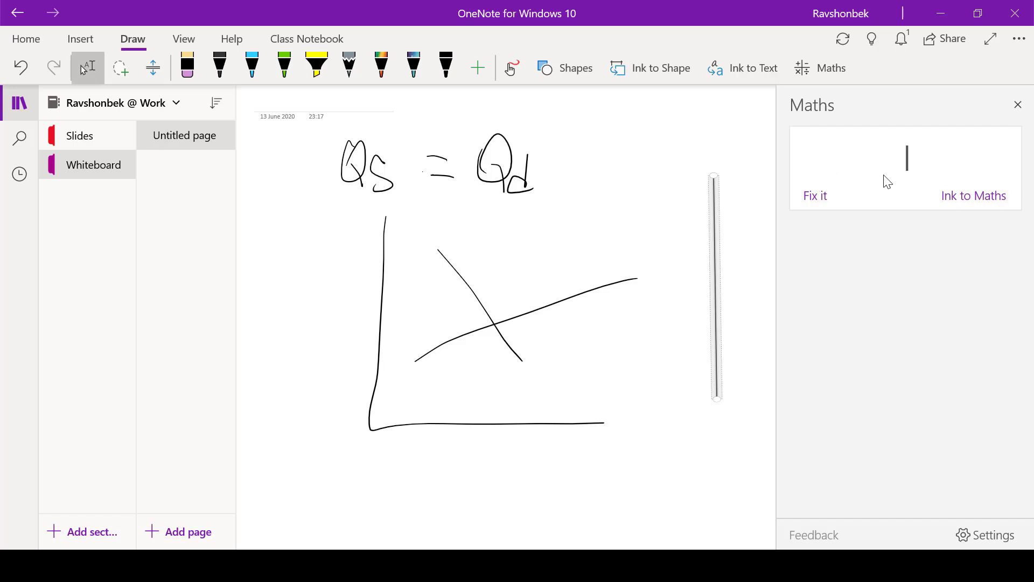
{"action": "left_click", "coordinate": [1017, 104]}
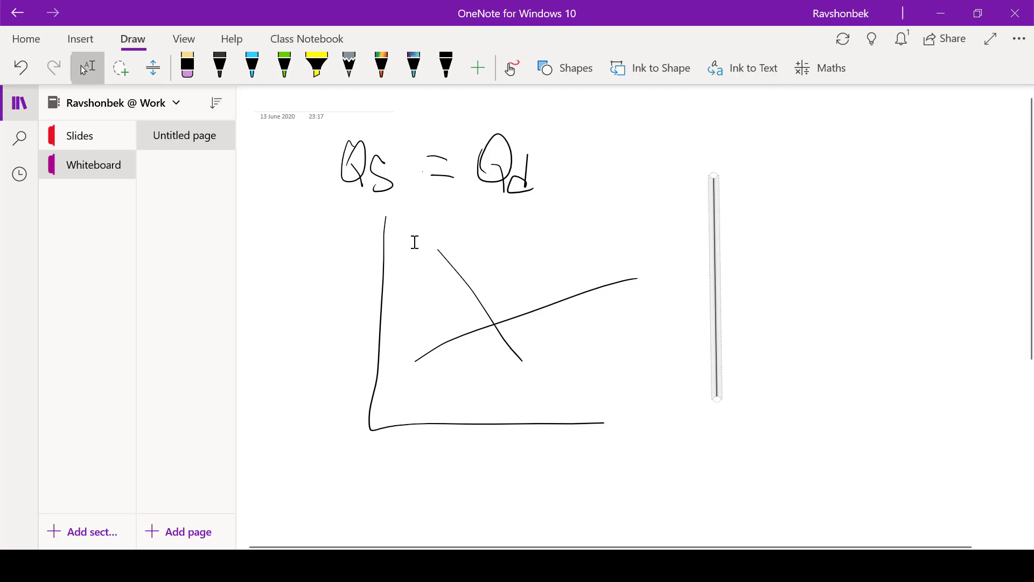
- Delete the "Aggregate Demand" slide containing the formula AD = C + I + G + (X-M) from the lecture page in the Slides section
{"action": "left_click", "coordinate": [81, 141]}
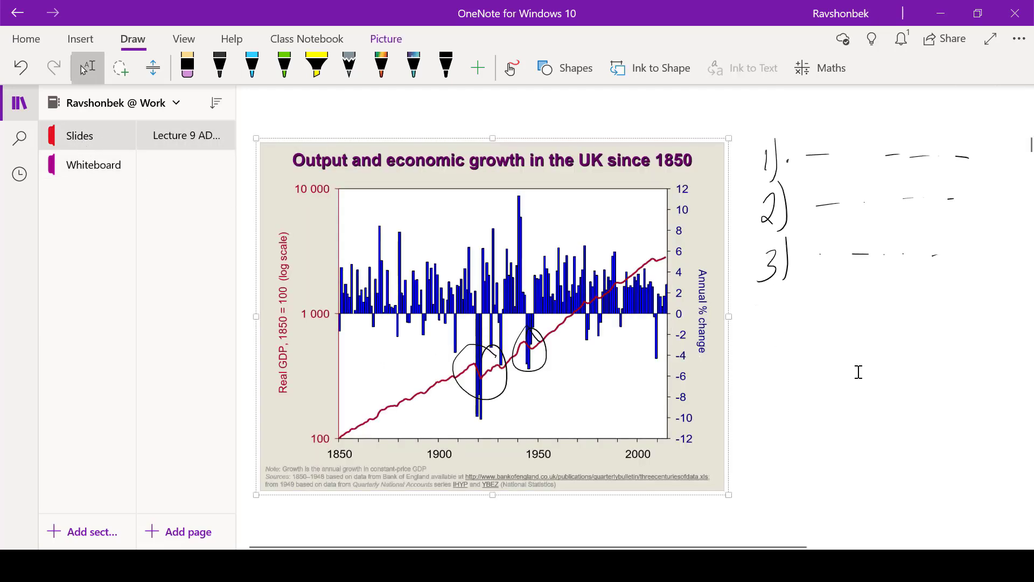
{"action": "scroll", "coordinate": [858, 372], "scroll_direction": "down", "scroll_amount": 4}
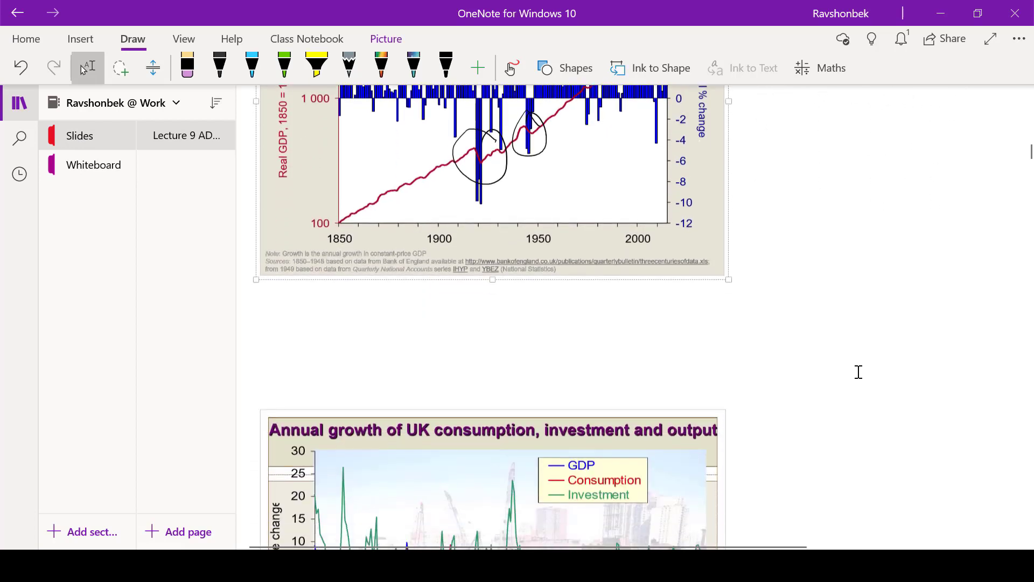
{"action": "scroll", "coordinate": [859, 371], "scroll_direction": "down", "scroll_amount": 8}
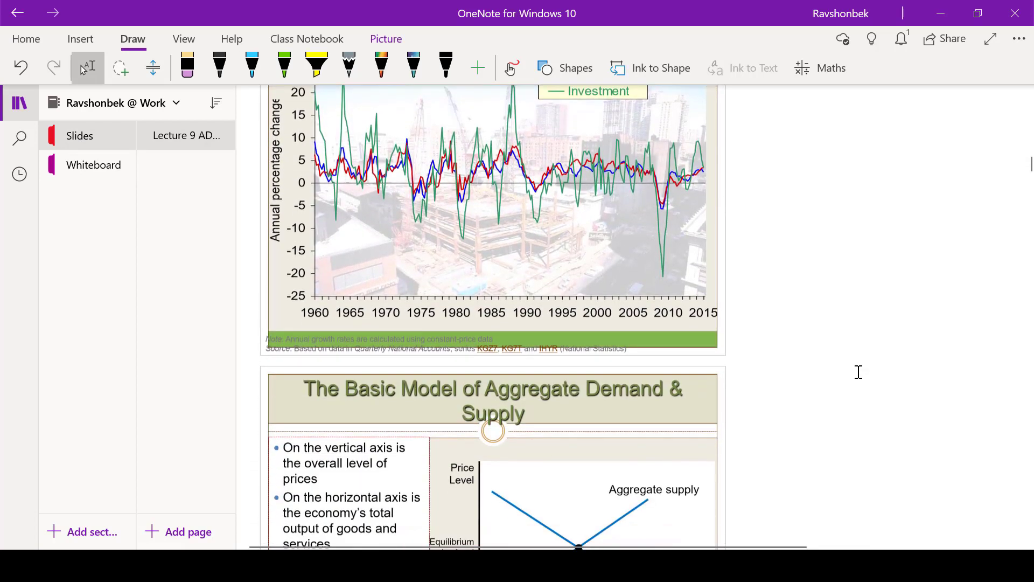
{"action": "scroll", "coordinate": [859, 372], "scroll_direction": "down", "scroll_amount": 5}
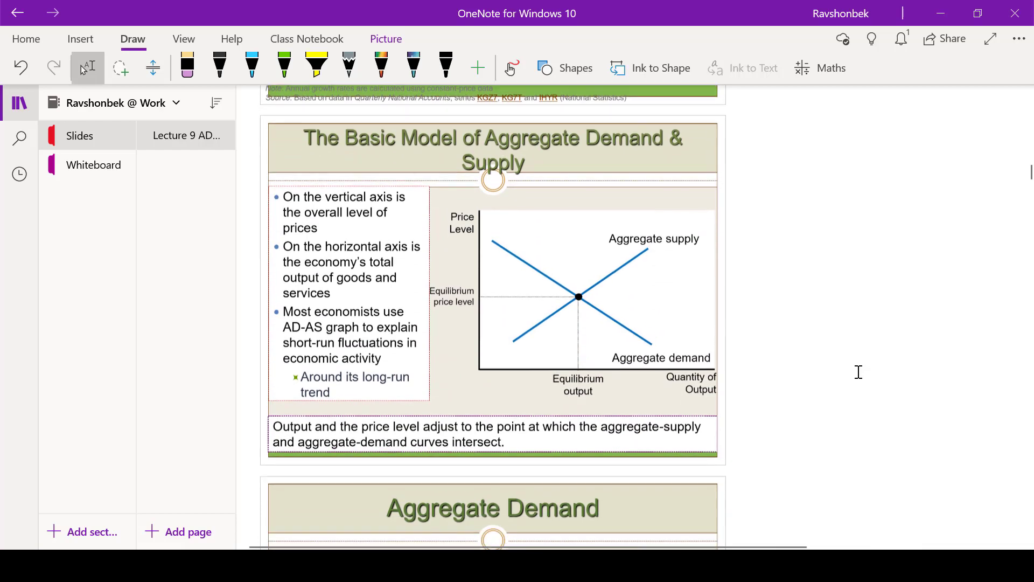
{"action": "scroll", "coordinate": [859, 372], "scroll_direction": "down", "scroll_amount": 6}
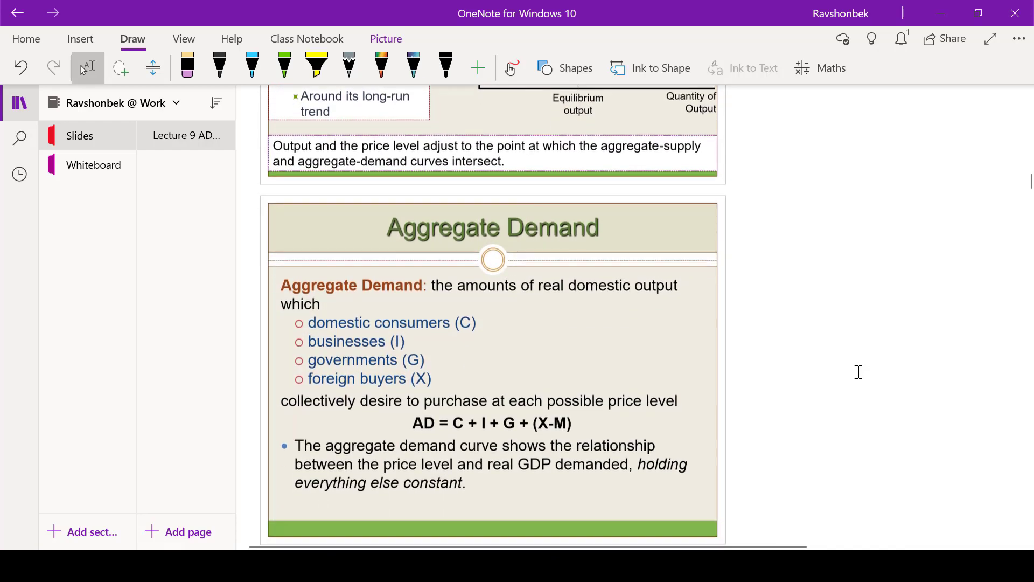
{"action": "scroll", "coordinate": [859, 372], "scroll_direction": "down", "scroll_amount": 2}
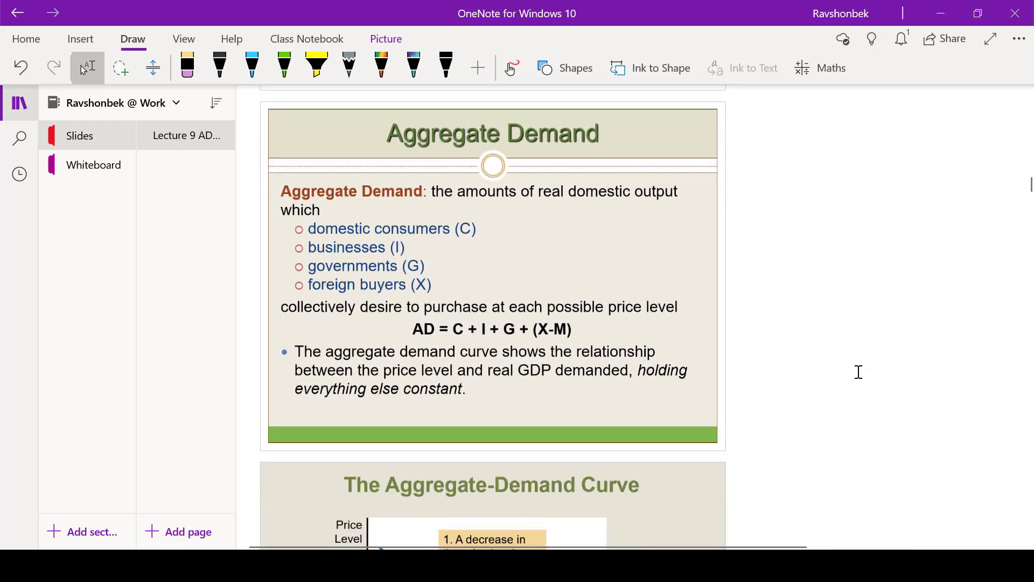
{"action": "left_click", "coordinate": [716, 437]}
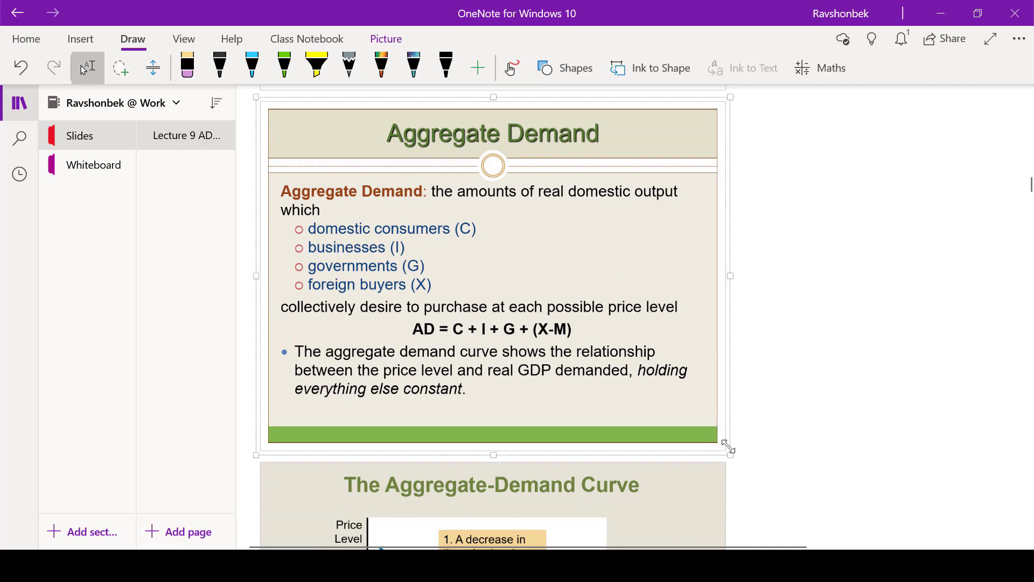
{"action": "key", "text": "Delete"}
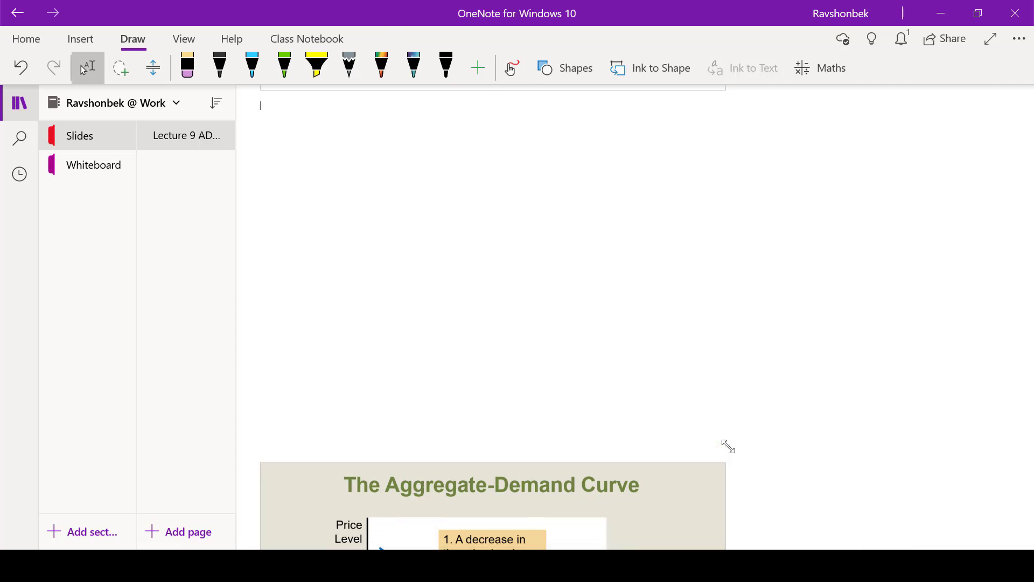
- Reposition "The Aggregate-Demand Curve" slide farther to the right on the lecture page
{"action": "scroll", "coordinate": [728, 446], "scroll_direction": "down", "scroll_amount": 5}
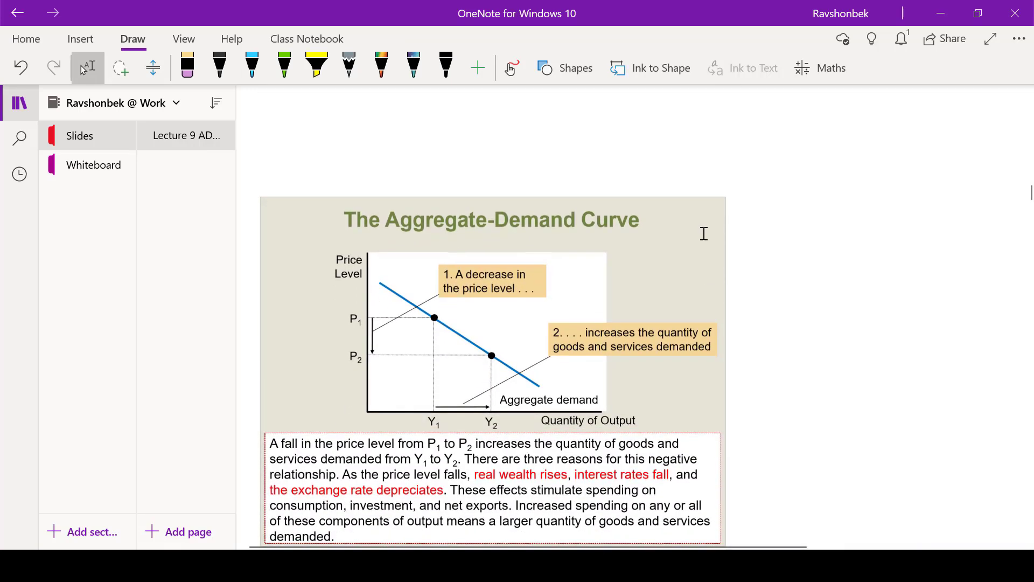
{"action": "left_click", "coordinate": [703, 232]}
{"action": "scroll", "coordinate": [683, 251], "scroll_direction": "down", "scroll_amount": 1}
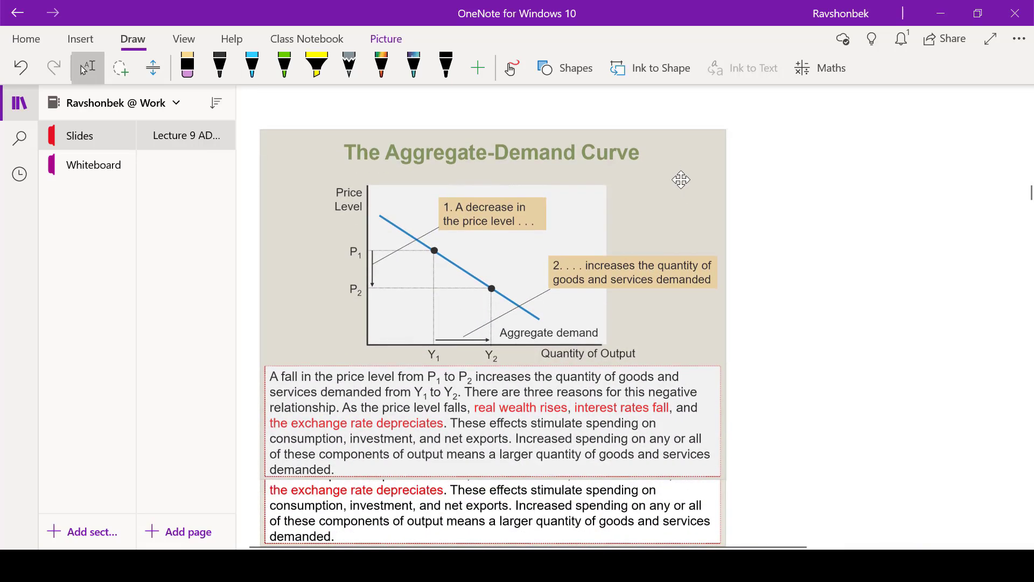
{"action": "scroll", "coordinate": [780, 243], "scroll_direction": "up", "scroll_amount": 3}
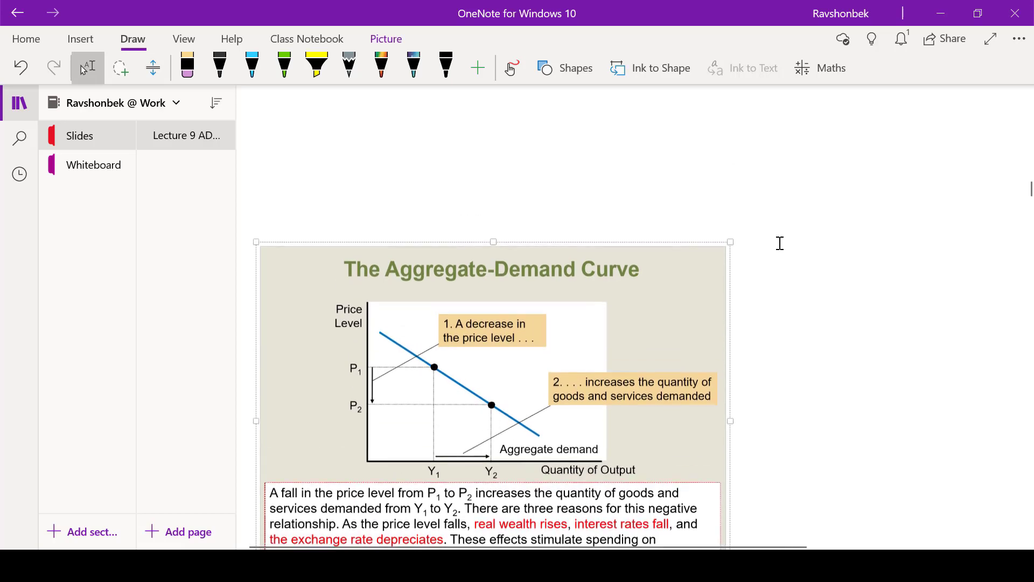
{"action": "left_click_drag", "start_coordinate": [736, 241], "coordinate": [830, 170]}
{"action": "scroll", "coordinate": [906, 231], "scroll_direction": "down", "scroll_amount": 6}
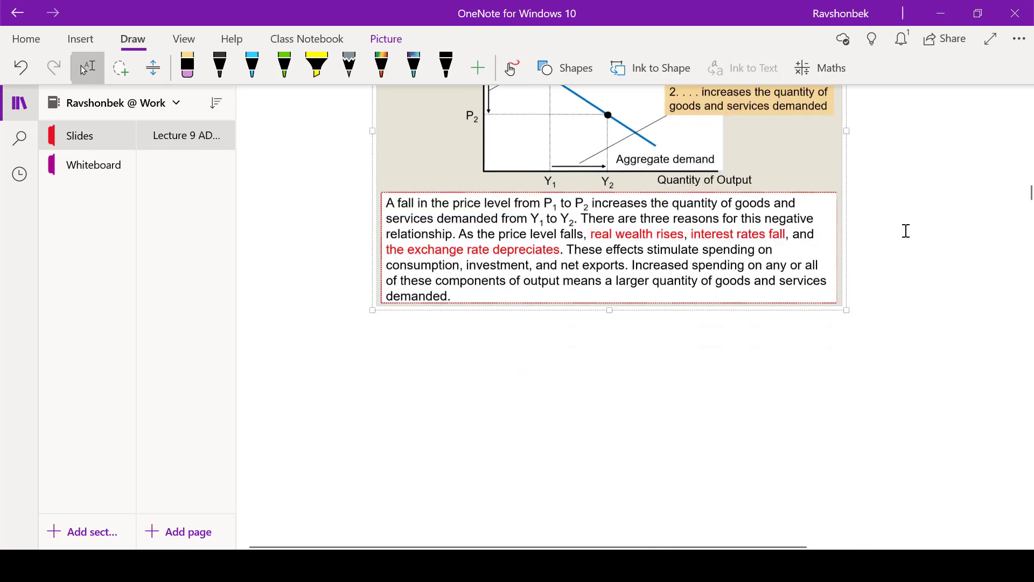